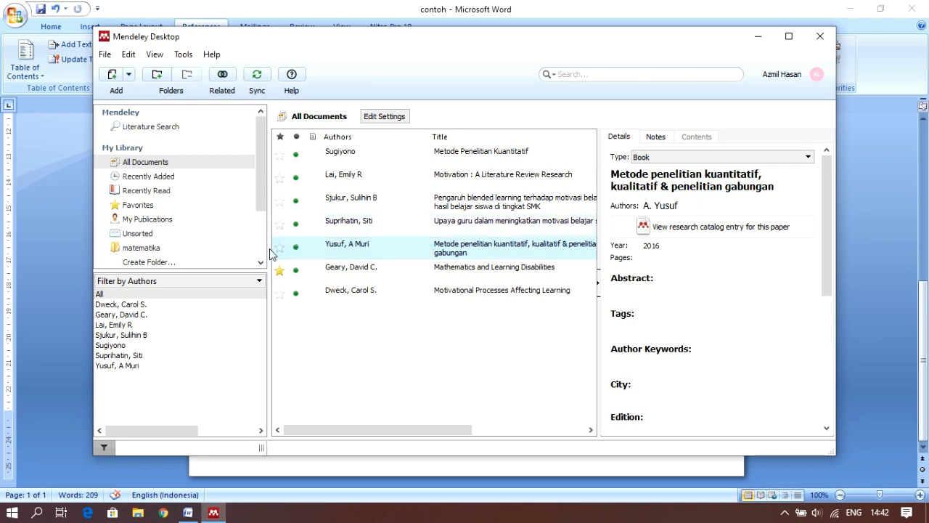
# Switch to the contoh document in Word and bring up the Mendeley citation tools
pyautogui.click(68, 250)
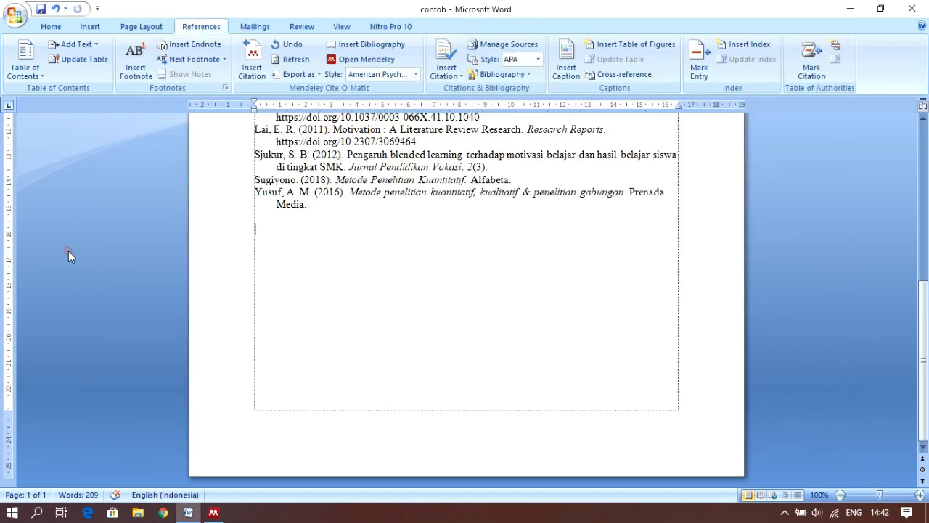
pyautogui.scroll(6, 472, 277)
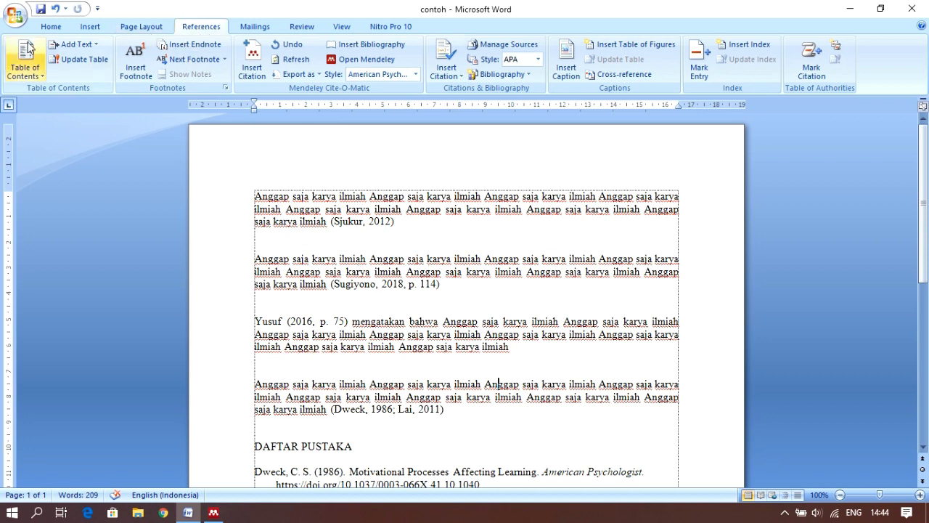
pyautogui.click(44, 26)
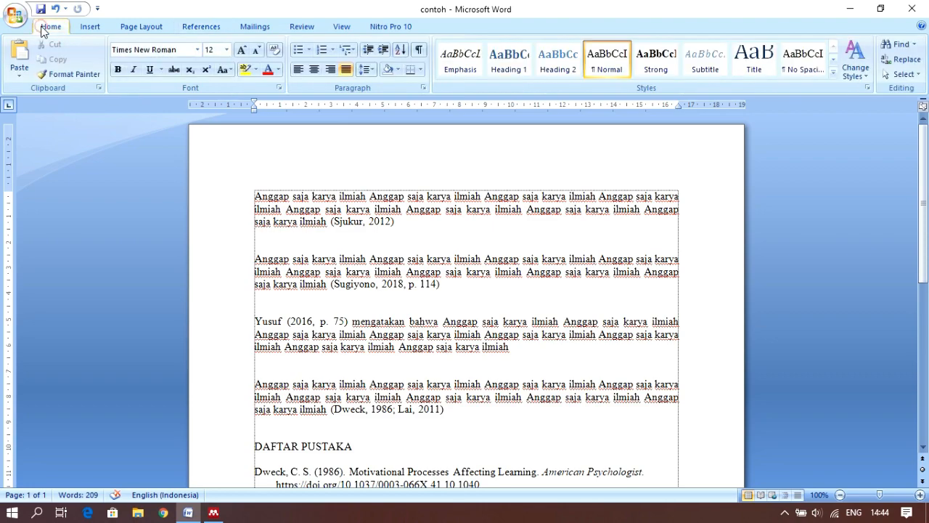
pyautogui.click(201, 26)
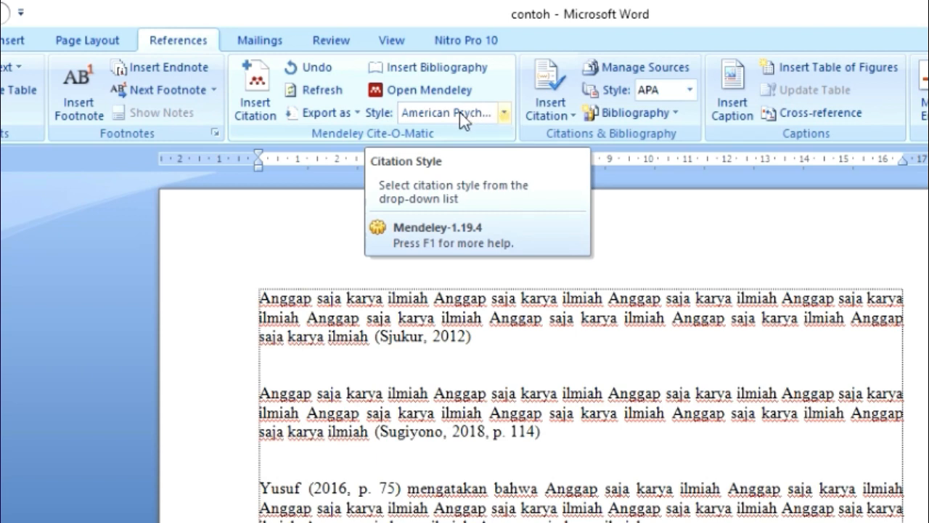
# Change the Mendeley citation style to Chicago Manual of Style 17th edition (full note), choosing it from the additional installed styles
pyautogui.click(506, 111)
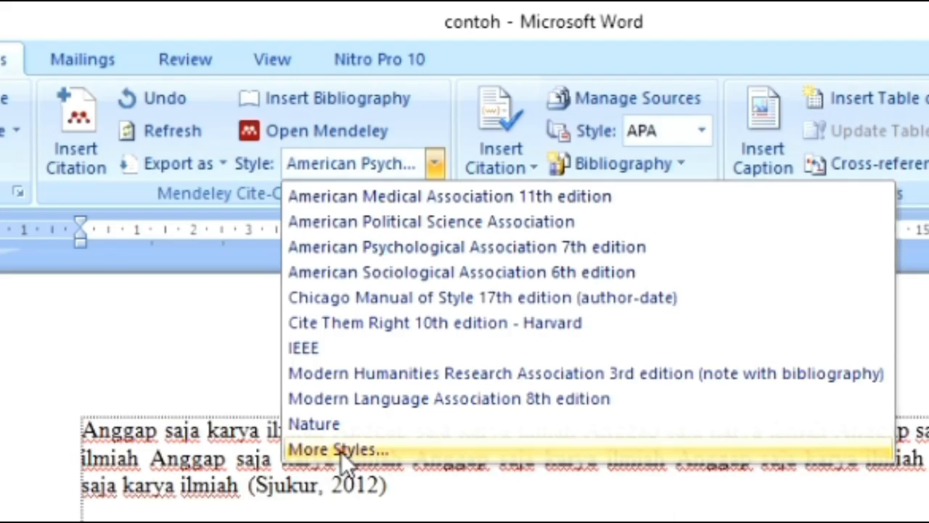
pyautogui.click(376, 206)
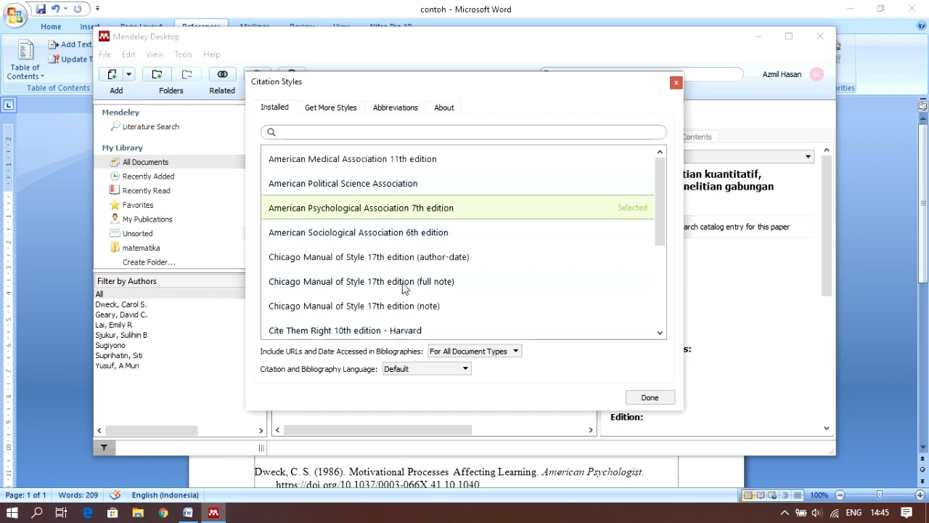
pyautogui.press('Tab')
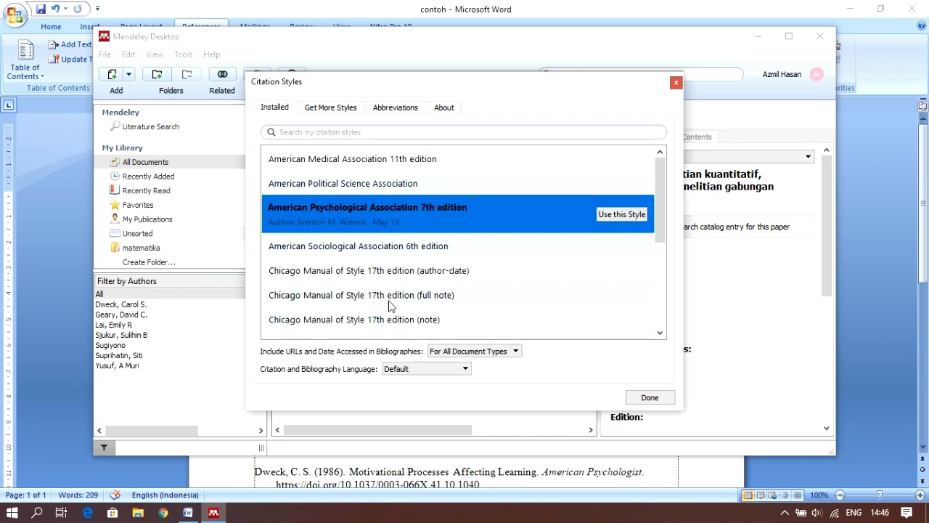
pyautogui.click(350, 303)
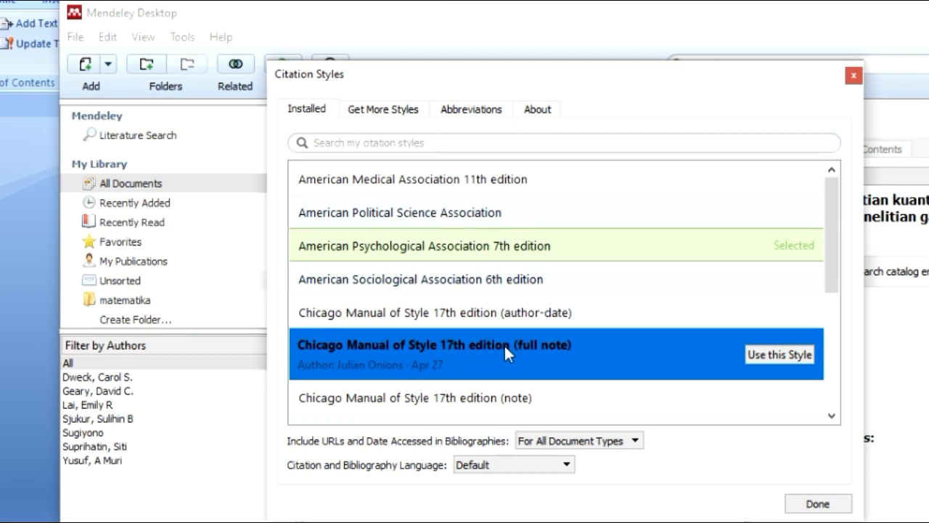
pyautogui.click(786, 356)
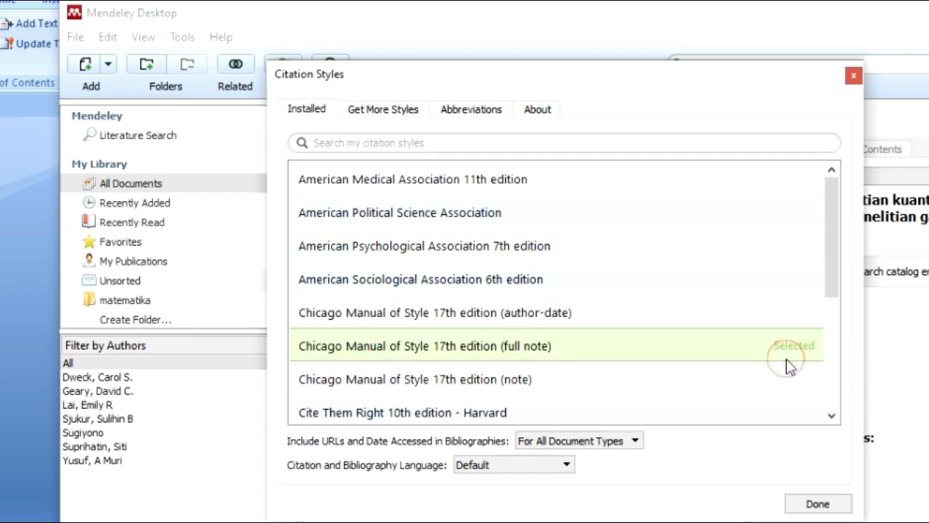
pyautogui.click(818, 503)
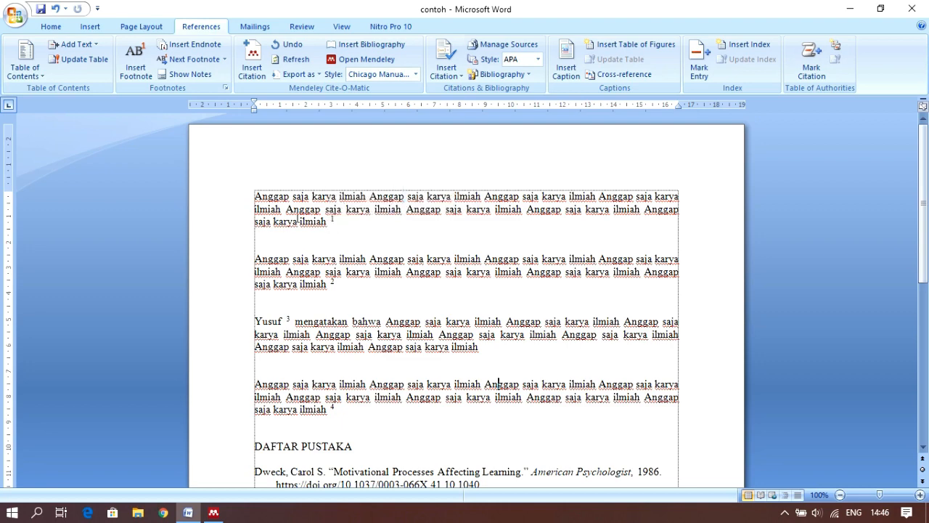
# Examine the in-text citation markers, the DAFTAR PUSTAKA entries and the footnotes at the end of the page
pyautogui.scroll(-10, 312, 200)
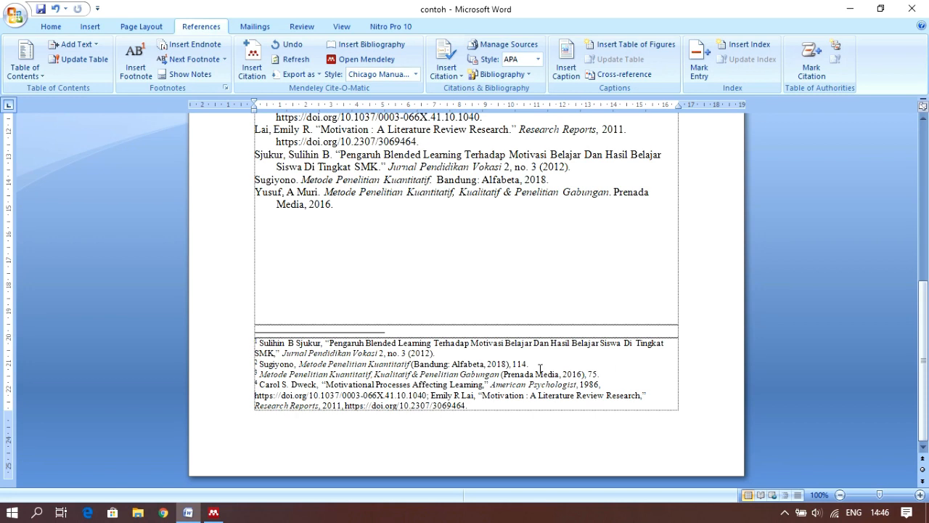
pyautogui.scroll(3, 549, 356)
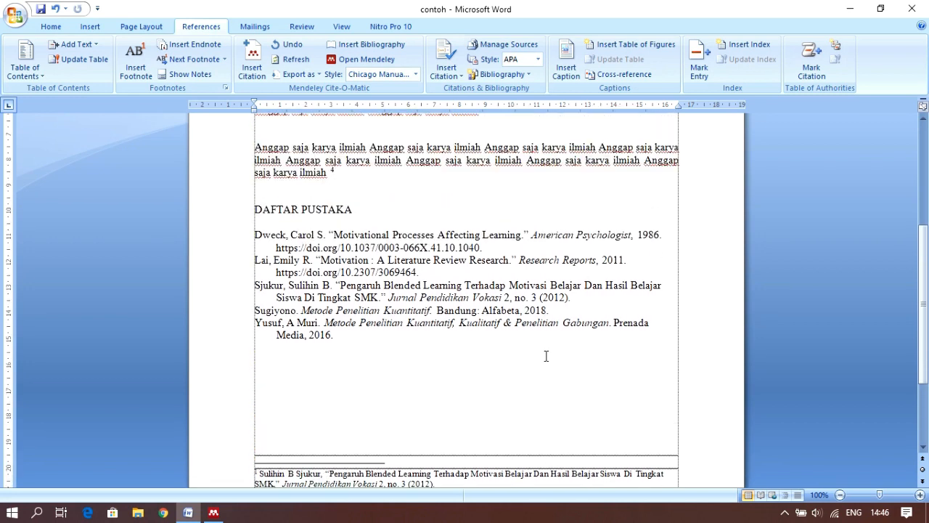
pyautogui.scroll(4, 428, 187)
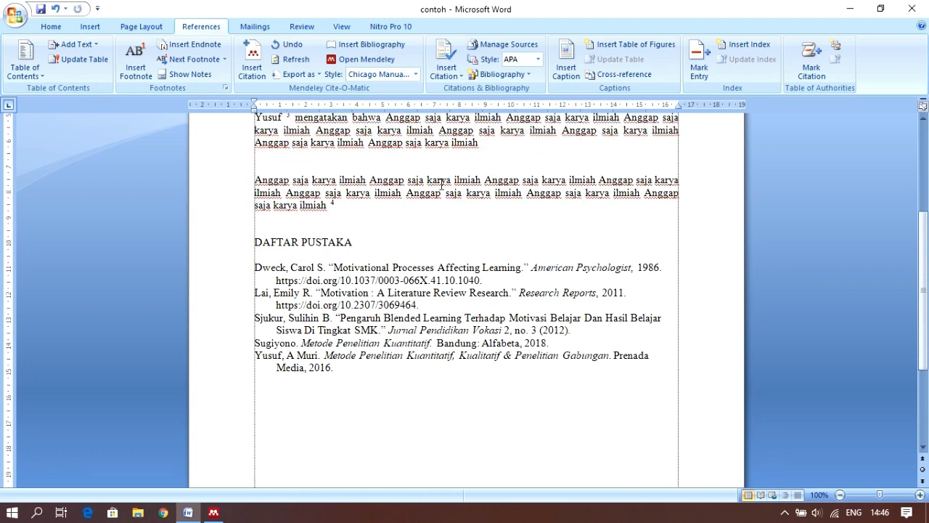
pyautogui.scroll(2, 427, 188)
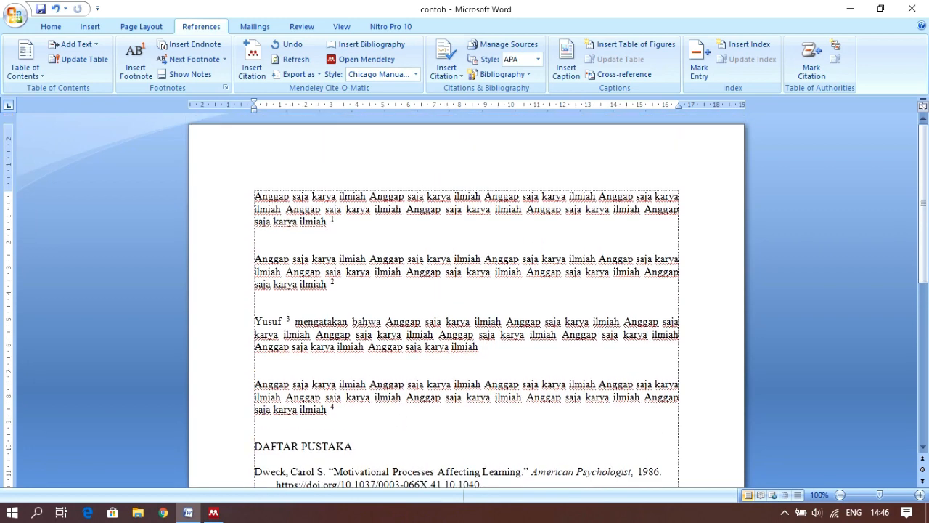
pyautogui.scroll(-2, 476, 338)
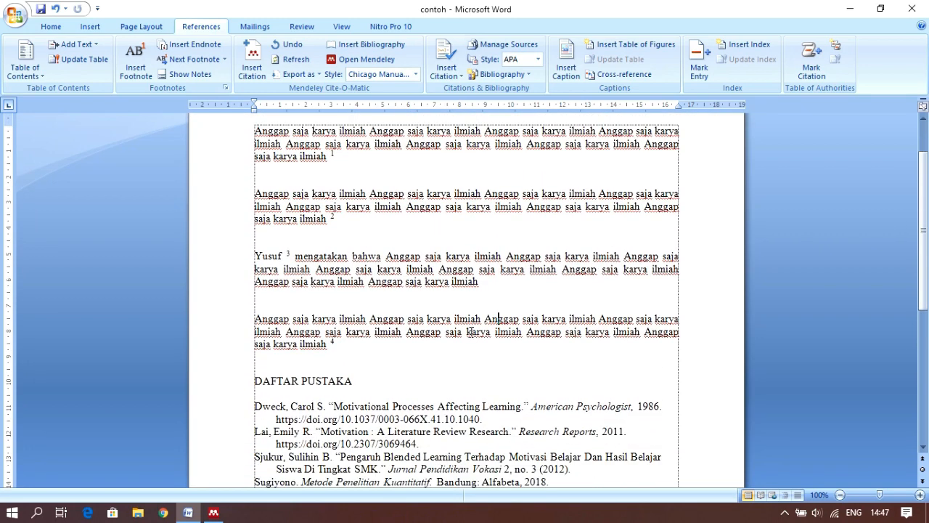
pyautogui.scroll(2, 464, 320)
pyautogui.scroll(-2, 450, 298)
pyautogui.scroll(2, 436, 281)
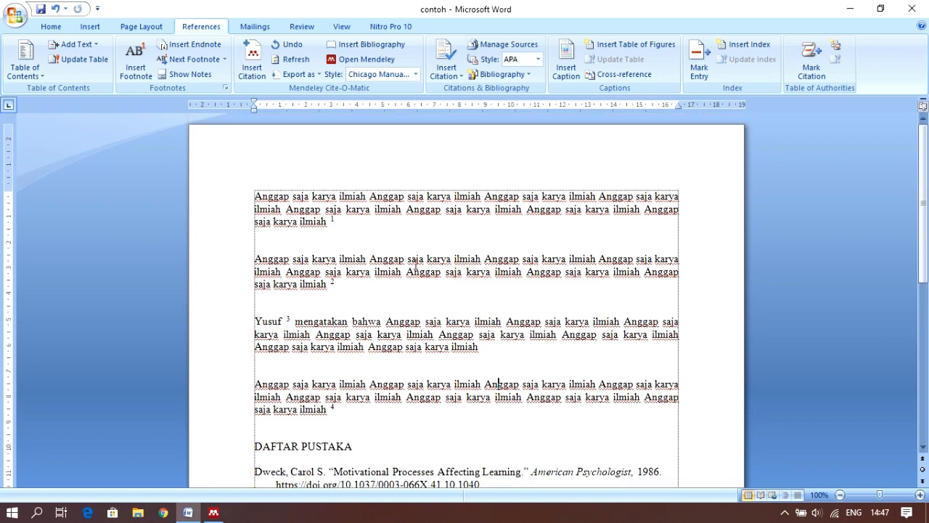
# Switch the Mendeley citation style to American Psychological Association 7th edition
pyautogui.click(416, 75)
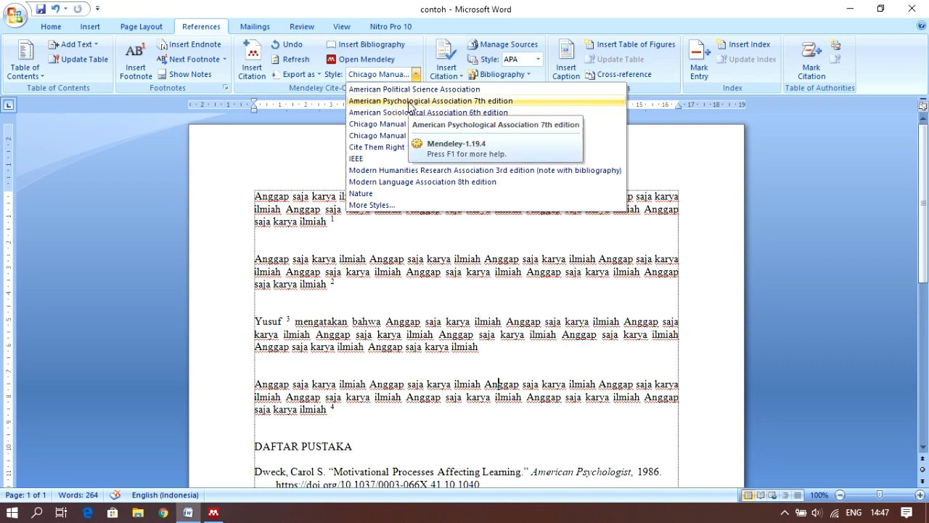
pyautogui.click(410, 106)
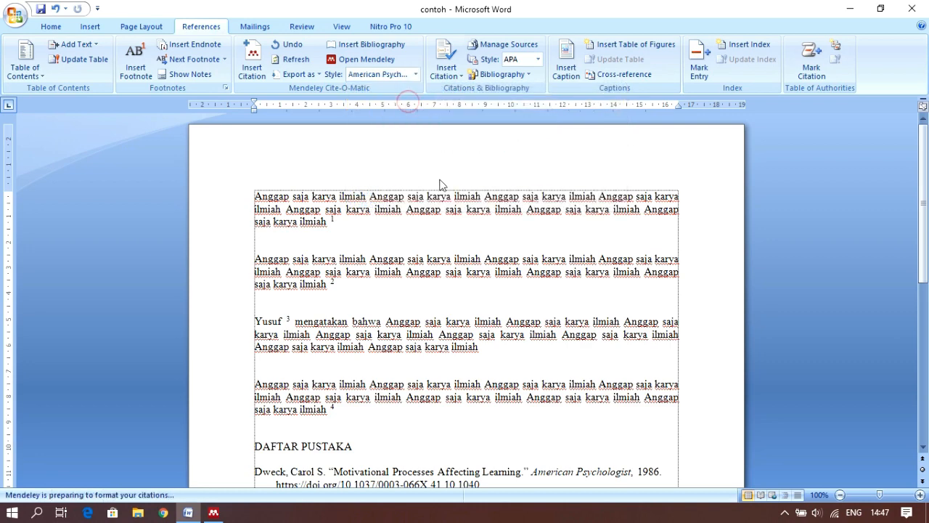
pyautogui.click(361, 223)
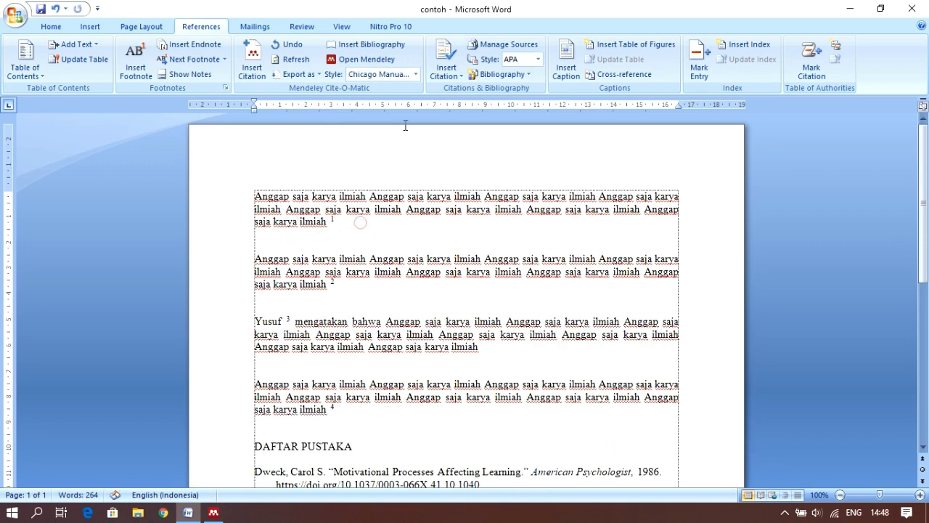
# Set the Mendeley citation style to IEEE and compare the in-text citations with the DAFTAR PUSTAKA entries
pyautogui.click(416, 75)
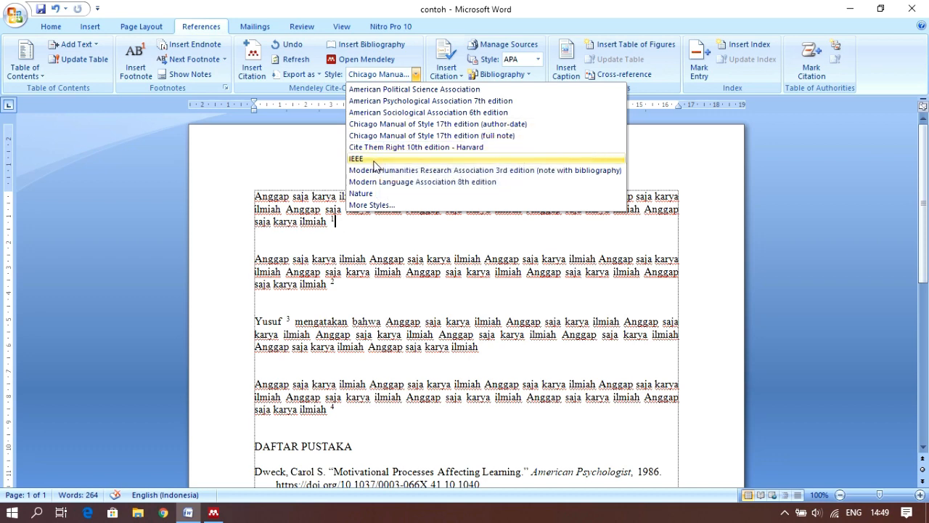
pyautogui.click(376, 158)
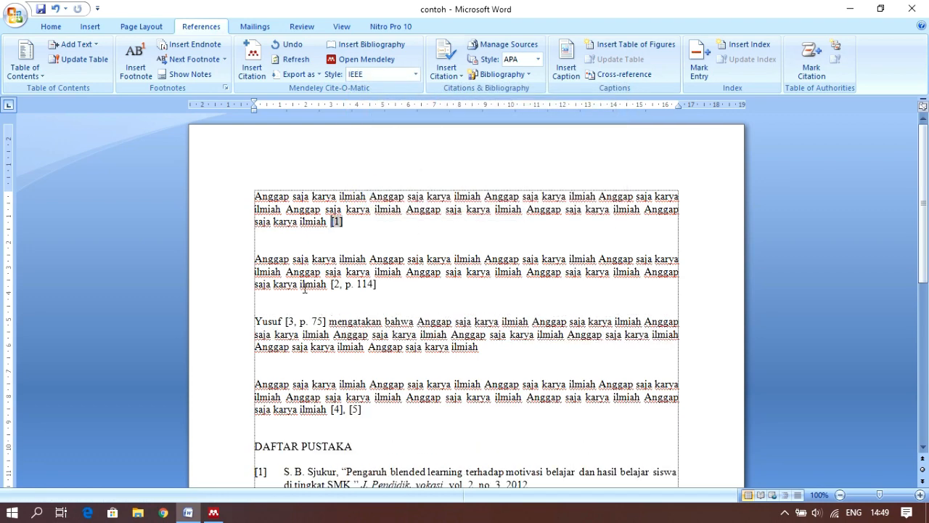
pyautogui.scroll(-10, 423, 280)
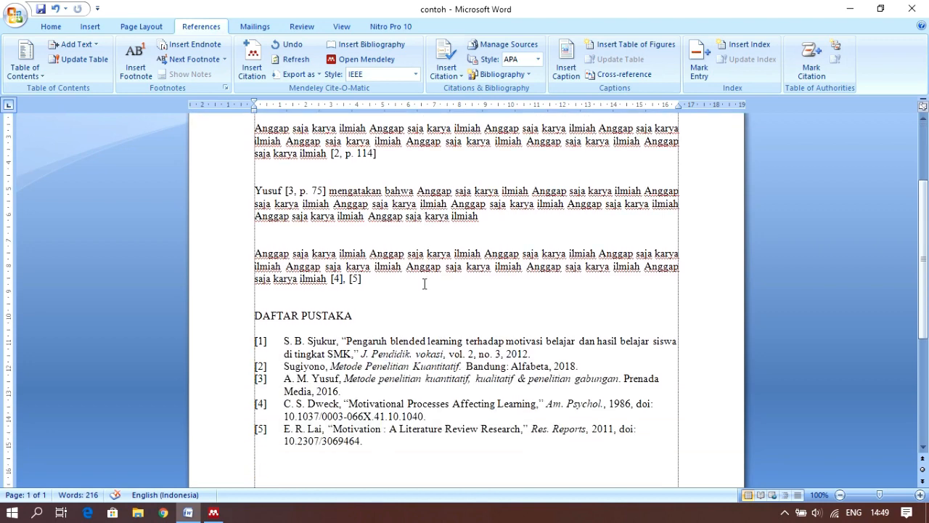
pyautogui.scroll(3, 488, 364)
pyautogui.scroll(8, 489, 364)
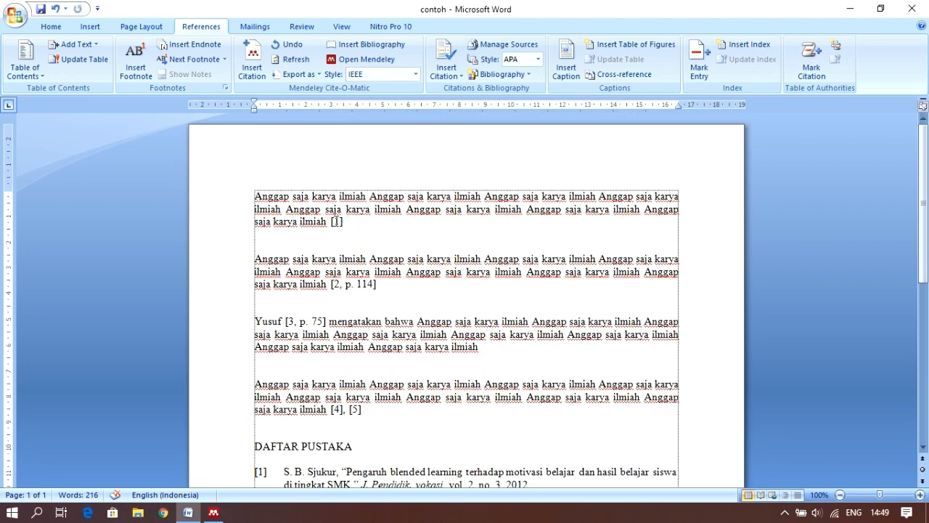
pyautogui.scroll(-5, 386, 255)
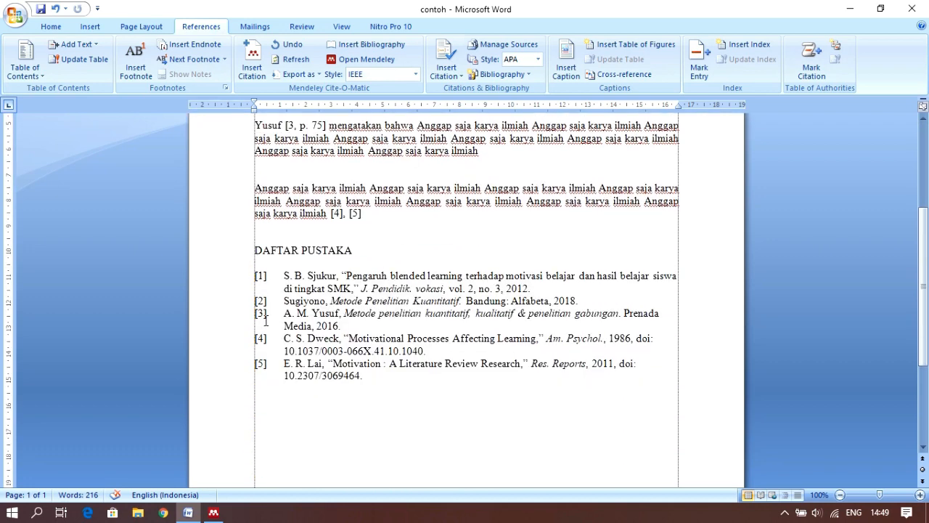
pyautogui.scroll(5, 424, 314)
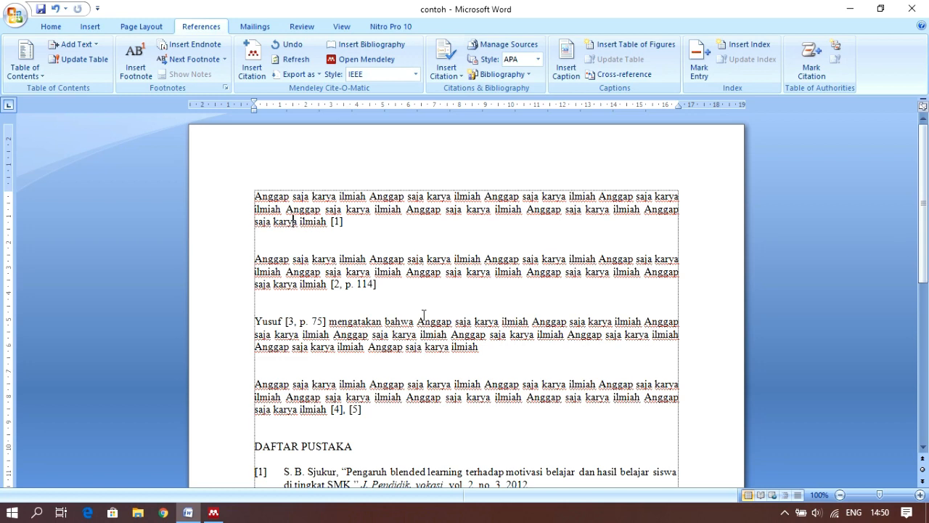
pyautogui.click(392, 209)
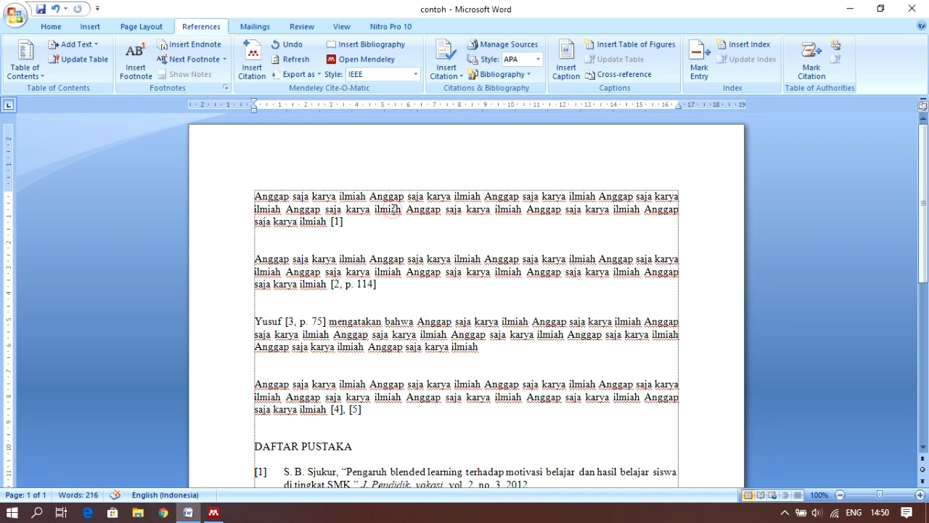
# Look through the available Mendeley citation styles, including Chicago Manual of Style 17th edition (full note), and leave the style unchanged
pyautogui.click(416, 75)
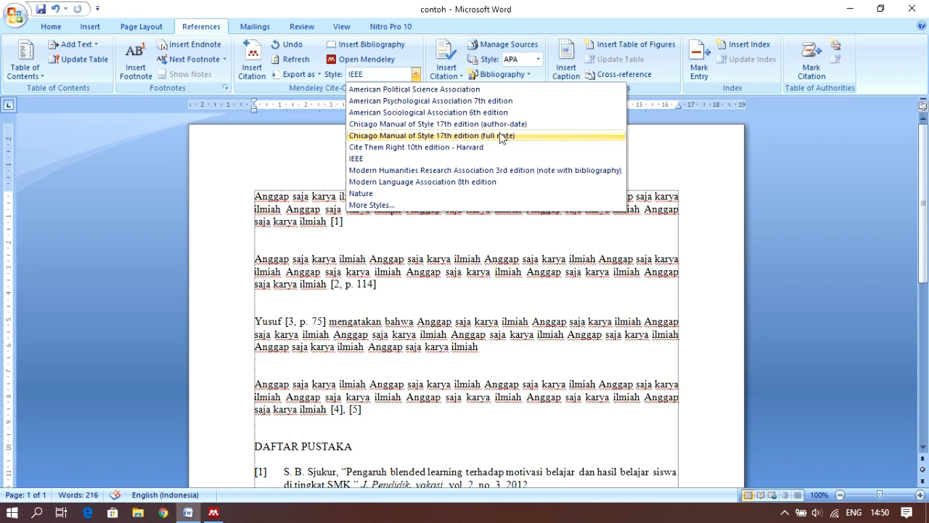
pyautogui.click(435, 274)
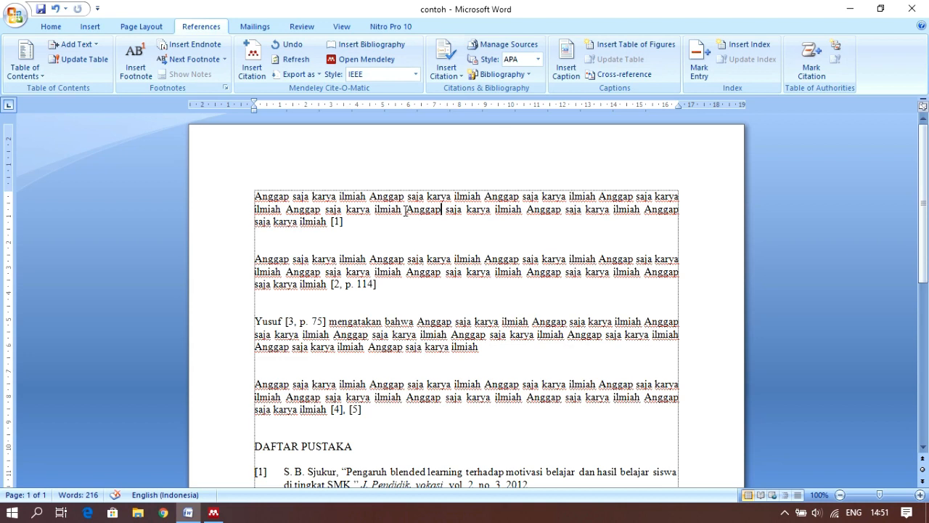
pyautogui.scroll(-1, 401, 212)
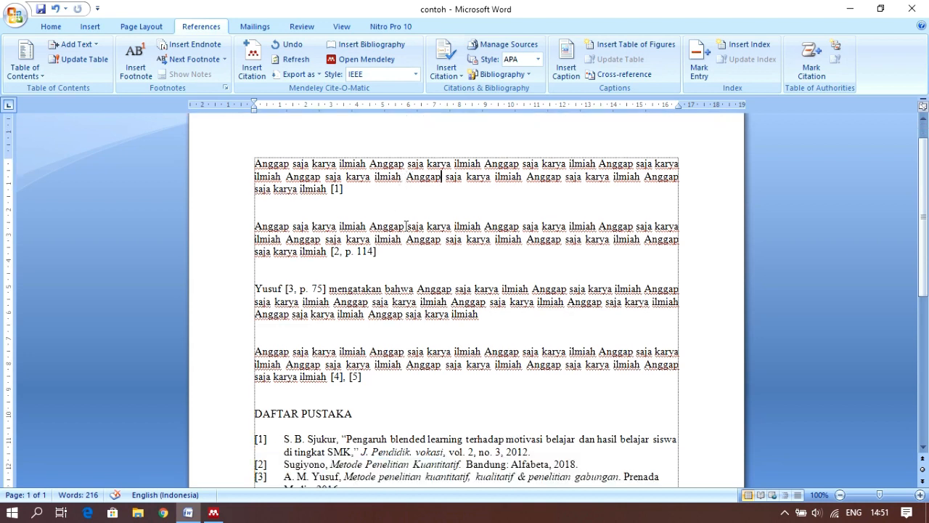
# Write the alternative citation "(Sugiyono, 2018:114)" on the line below the second paragraph's citation, and delete it again
pyautogui.click(341, 284)
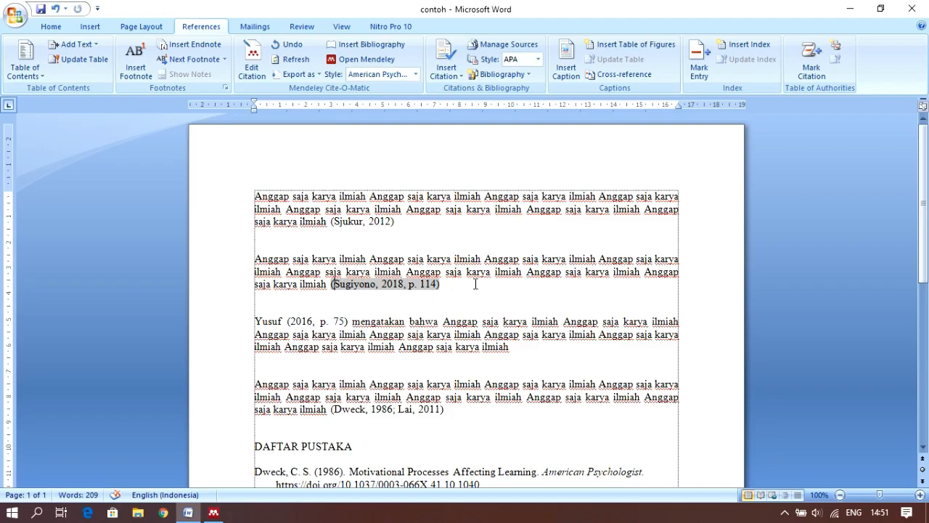
pyautogui.click(508, 321)
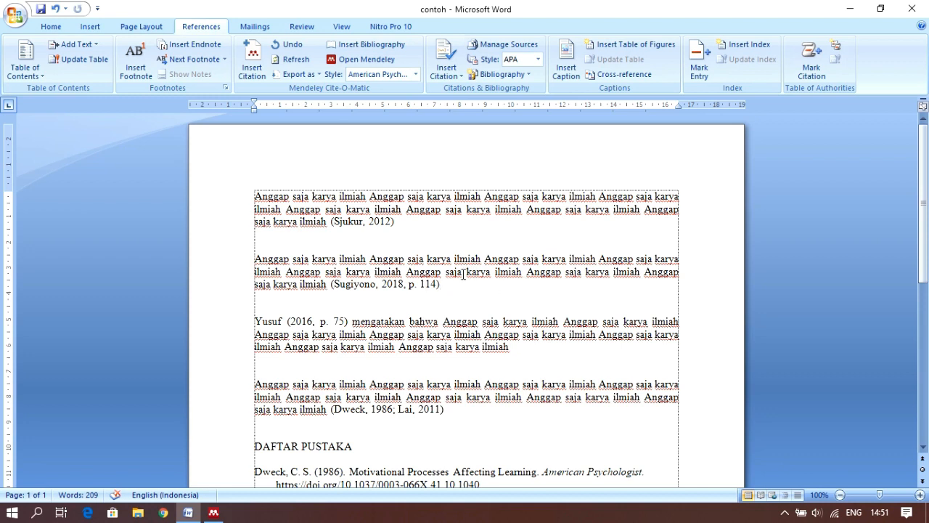
pyautogui.click(450, 294)
pyautogui.write('(Sugiyono, 201')
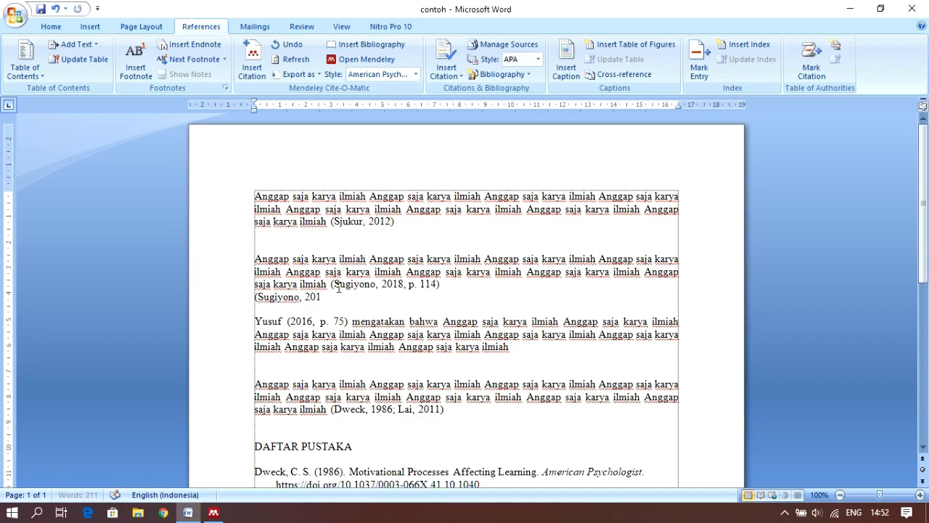
pyautogui.write('8:114)')
pyautogui.moveTo(354, 297); pyautogui.dragTo(253, 298)
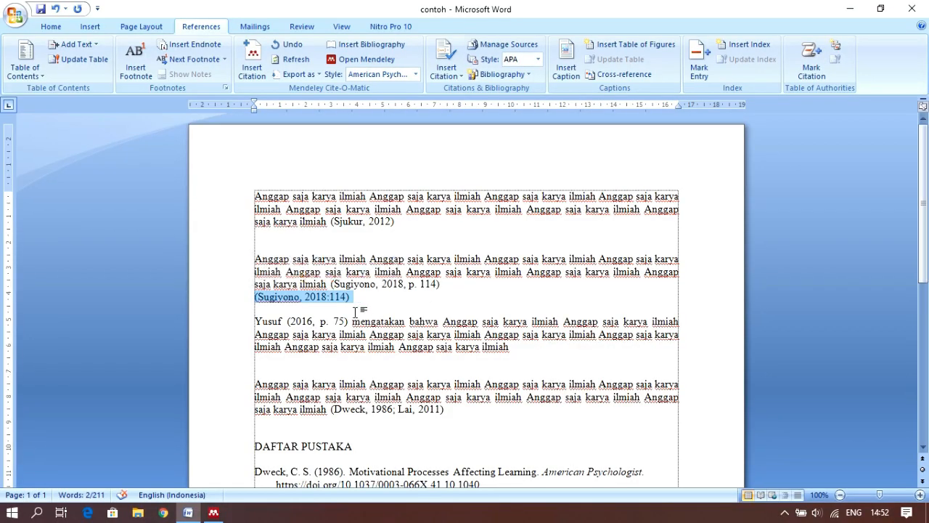
pyautogui.press('Delete')
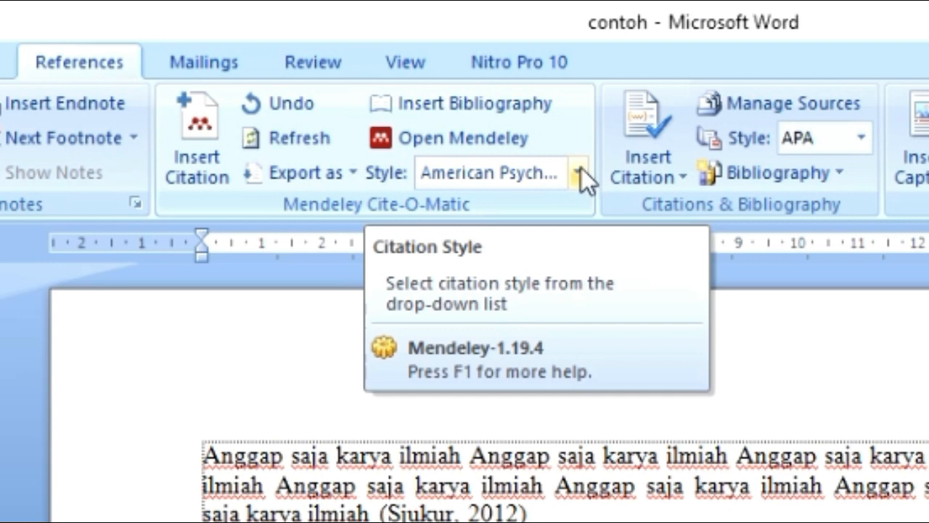
# Find the additional Mendeley citation styles matching "yogyakarta" and install Universitas Negeri Yogyakarta - Program Pascasarjana (Indonesian)
pyautogui.click(580, 172)
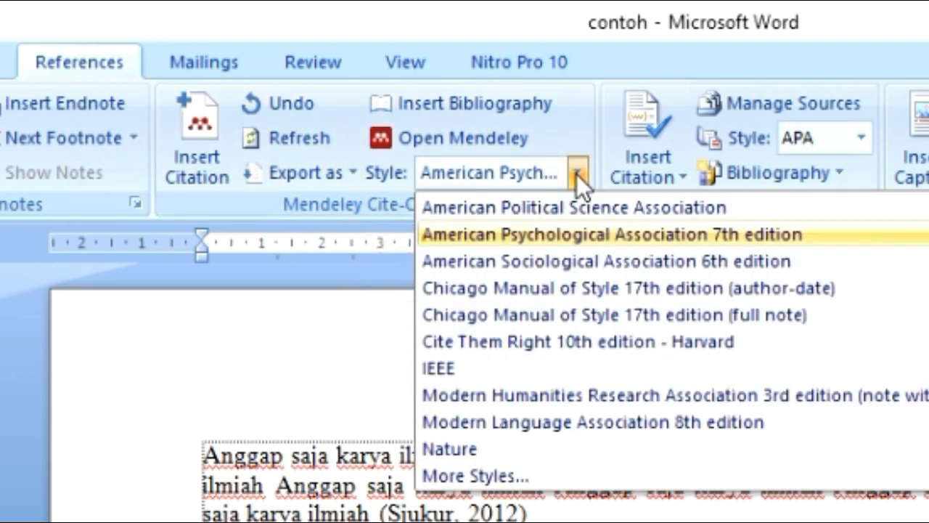
pyautogui.click(500, 476)
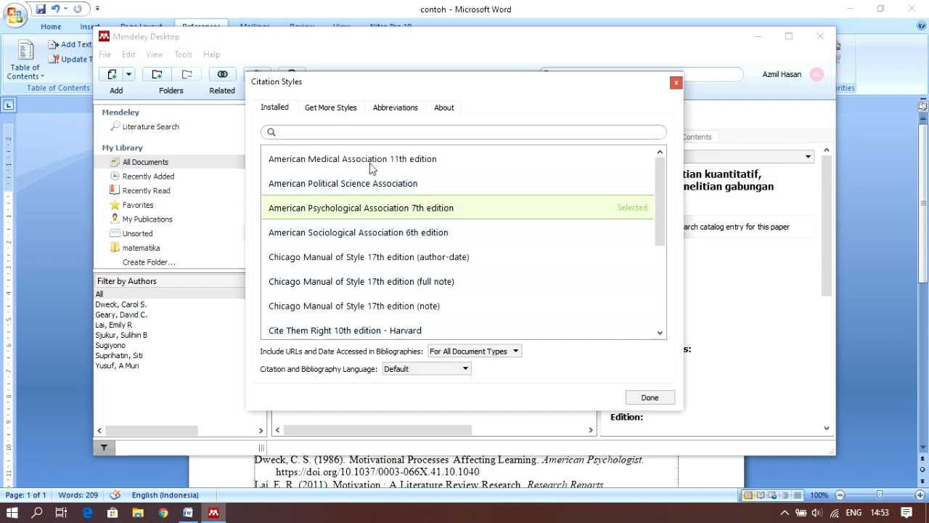
pyautogui.scroll(-3, 369, 190)
pyautogui.scroll(3, 367, 195)
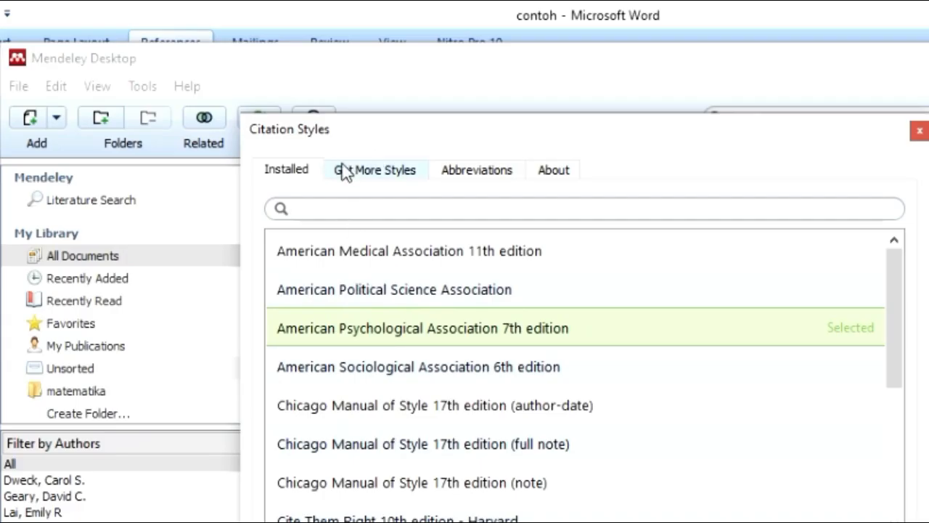
pyautogui.click(392, 174)
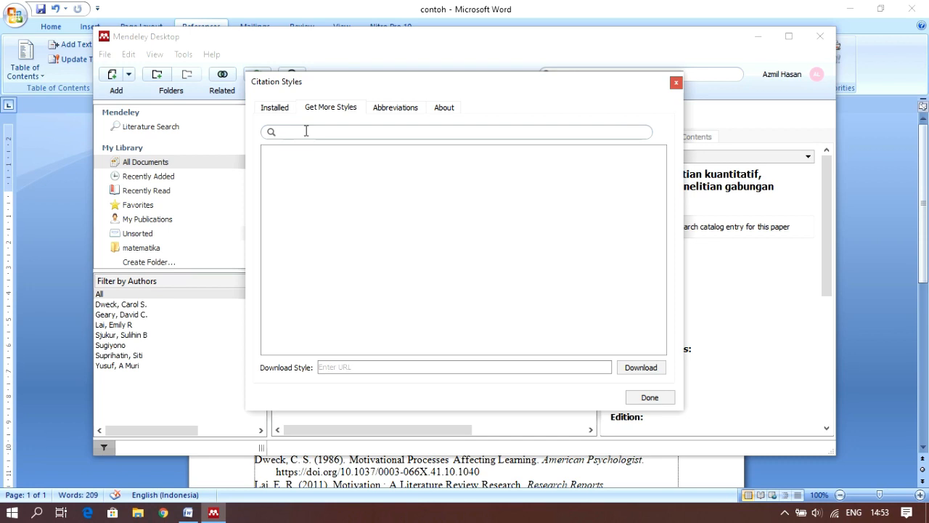
pyautogui.write('yogyakarta')
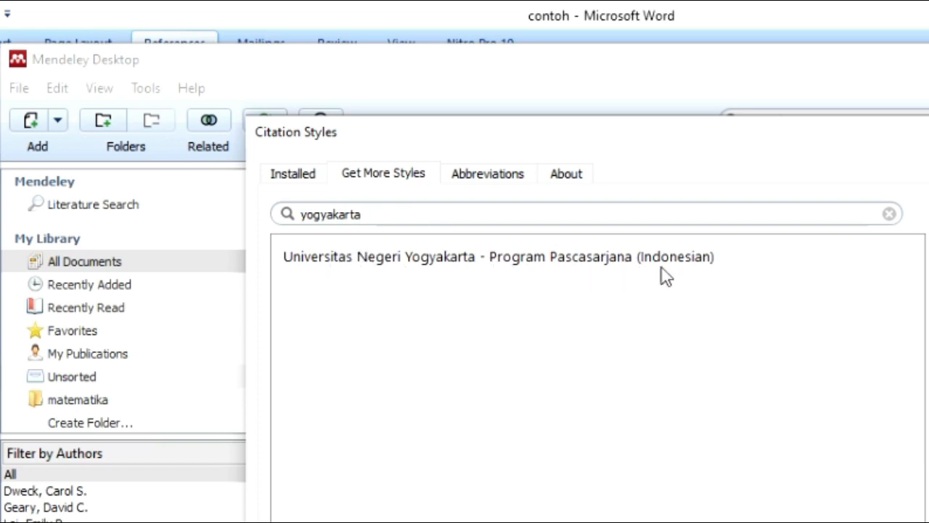
pyautogui.click(459, 262)
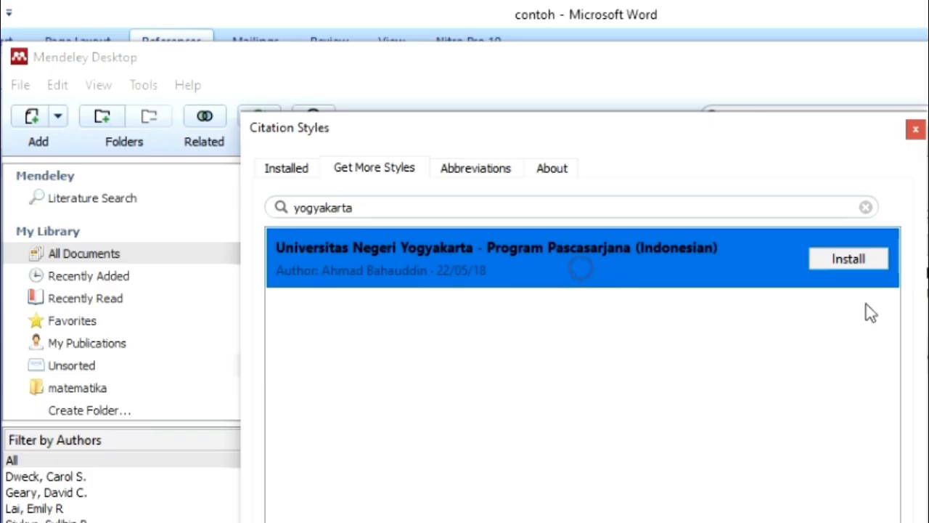
pyautogui.click(836, 262)
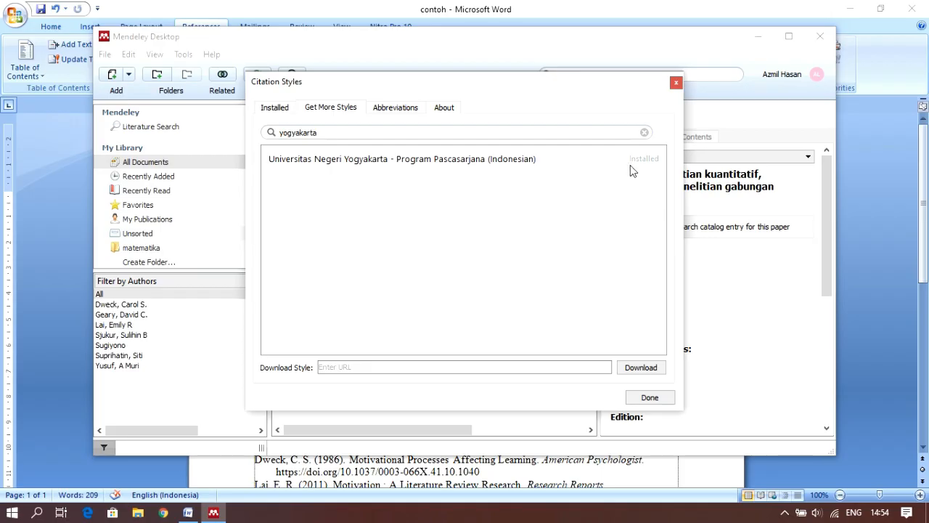
# Apply the installed Universitas Negeri Yogyakarta - Program Pascasarjana (Indonesian) style and check the page-number citations in the second and third paragraphs
pyautogui.click(275, 109)
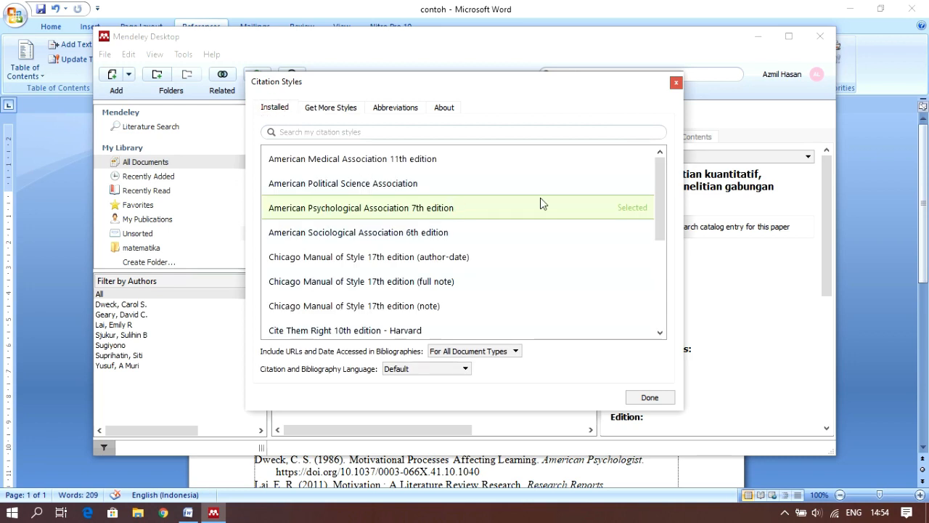
pyautogui.scroll(-1, 540, 203)
pyautogui.scroll(-2, 540, 202)
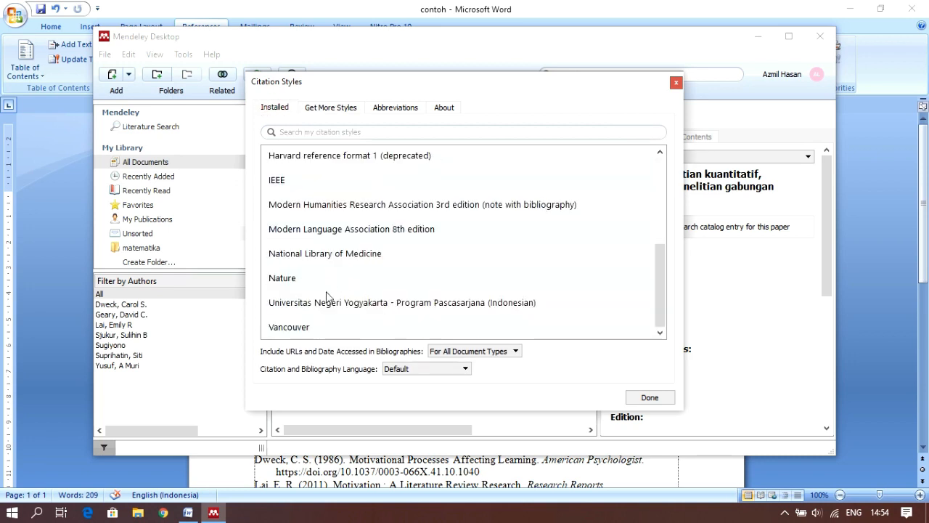
pyautogui.click(384, 308)
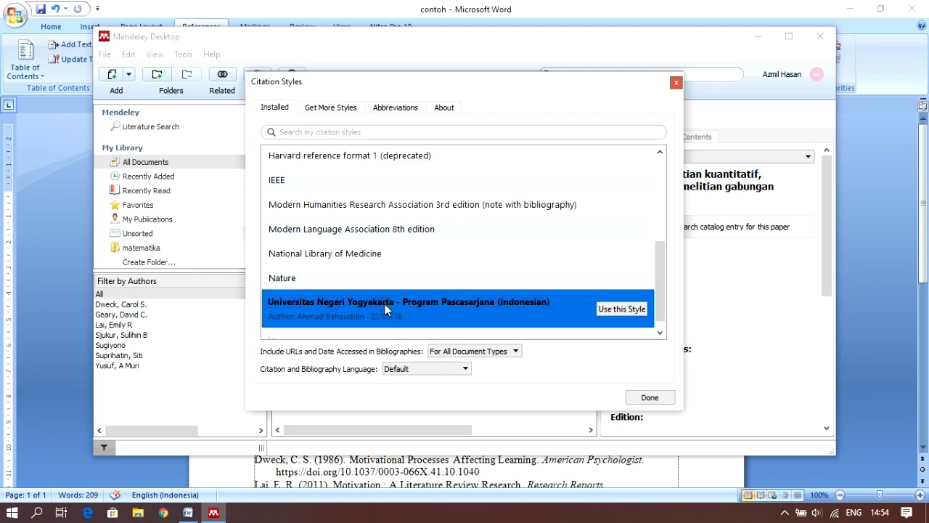
pyautogui.click(627, 308)
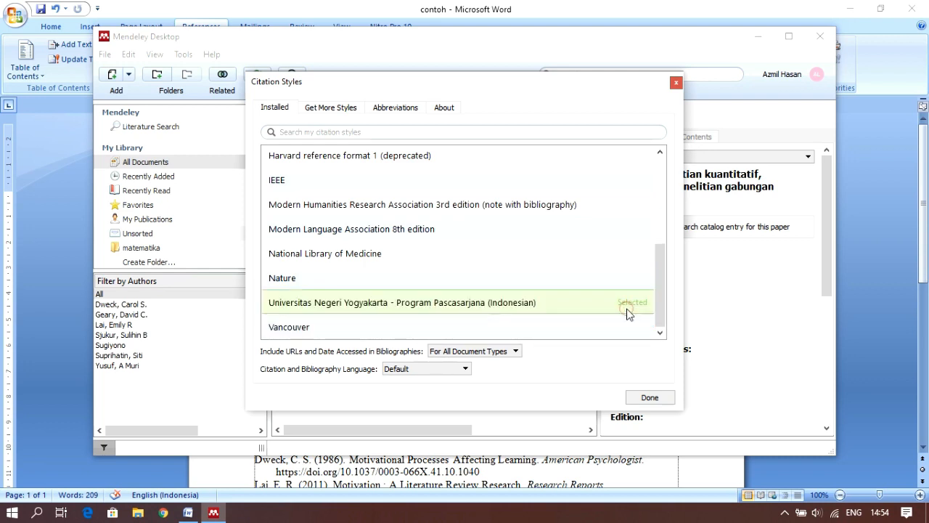
pyautogui.click(650, 399)
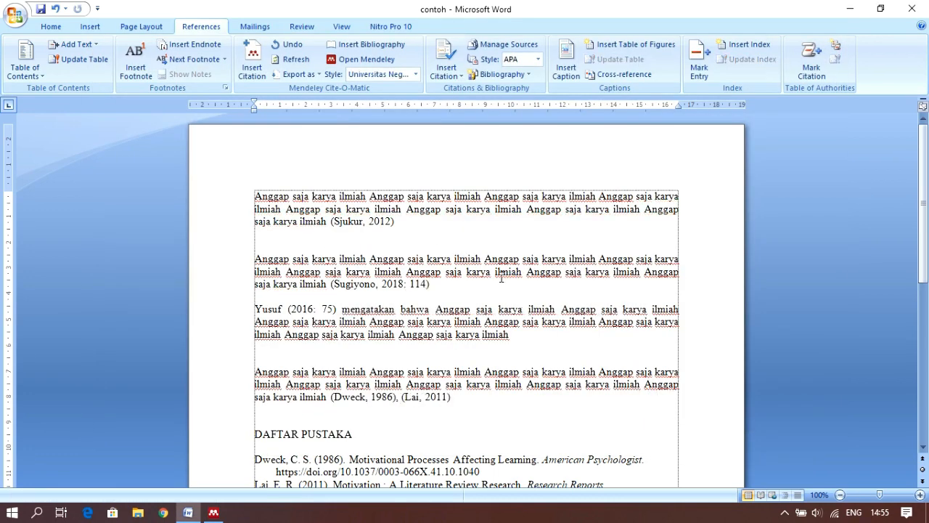
pyautogui.moveTo(433, 284); pyautogui.dragTo(330, 283)
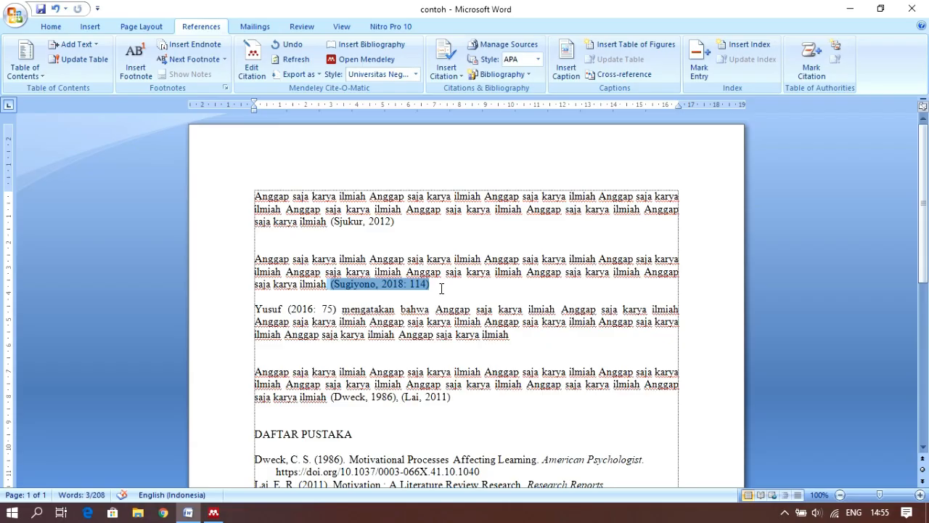
pyautogui.click(442, 288)
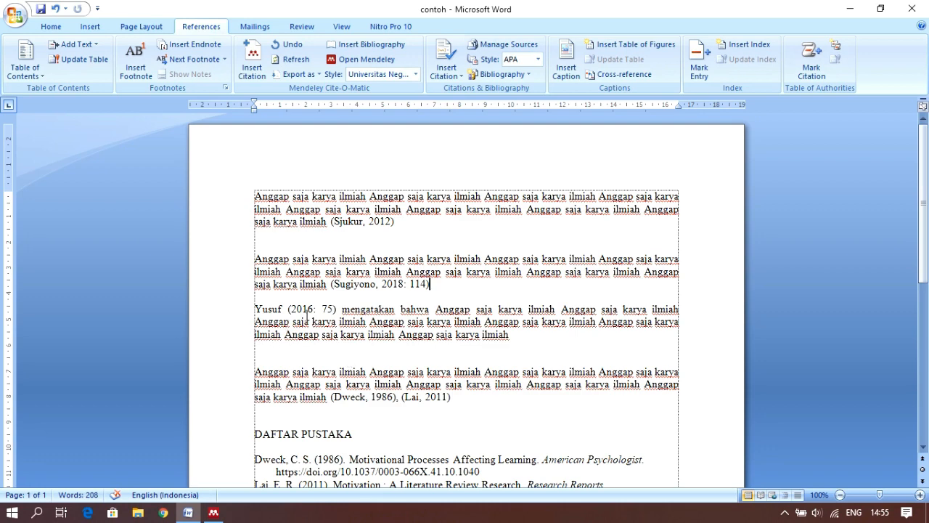
pyautogui.click(311, 308)
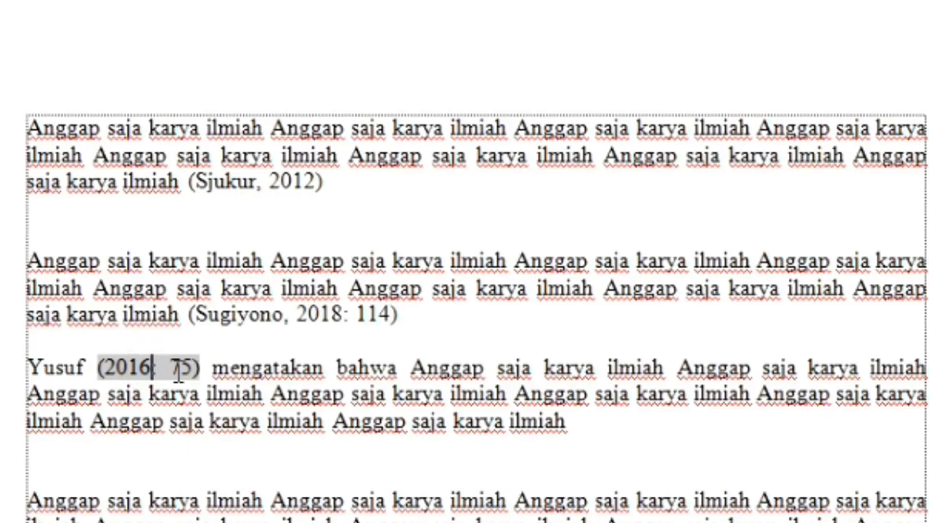
pyautogui.click(263, 392)
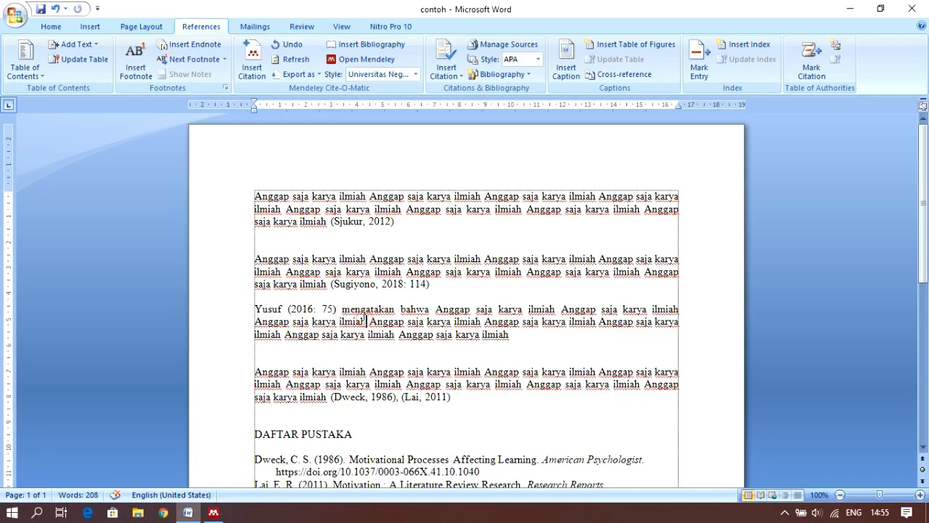
# Switch the Mendeley style to American Psychological Association 7th edition for comparison, and return to Universitas Negeri Yogyakarta - Program Pascasarjana (Indonesian)
pyautogui.click(415, 74)
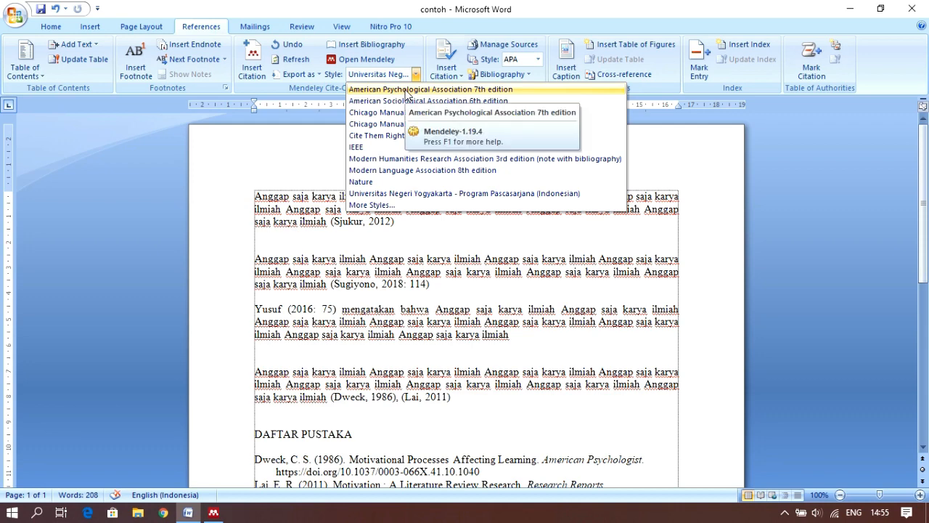
pyautogui.click(408, 89)
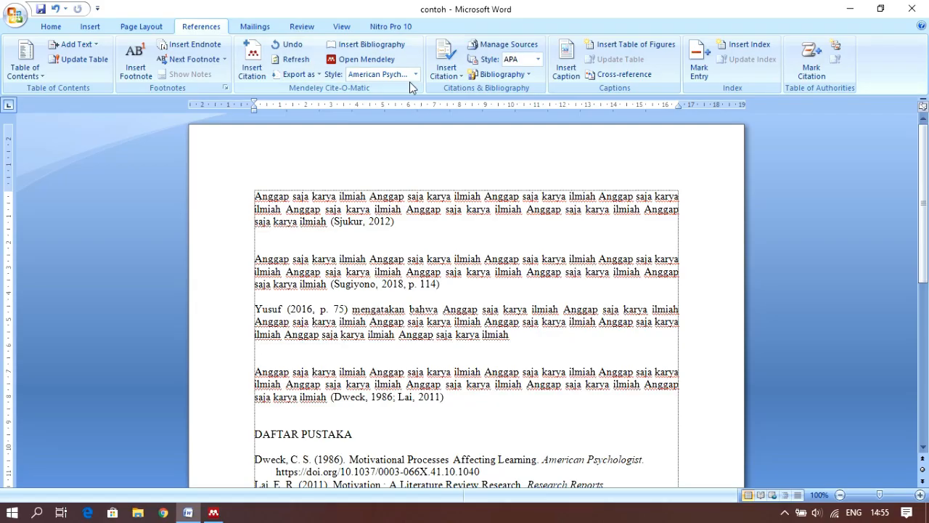
pyautogui.click(416, 74)
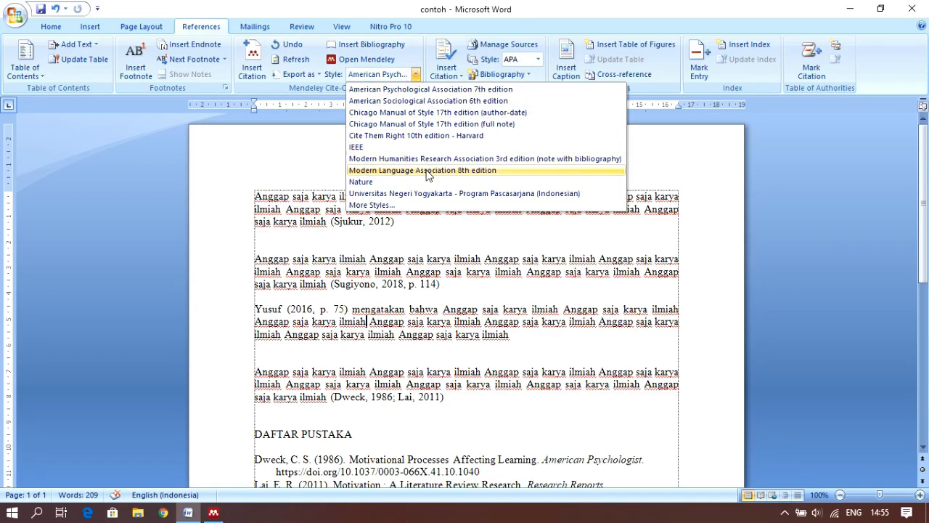
pyautogui.click(425, 194)
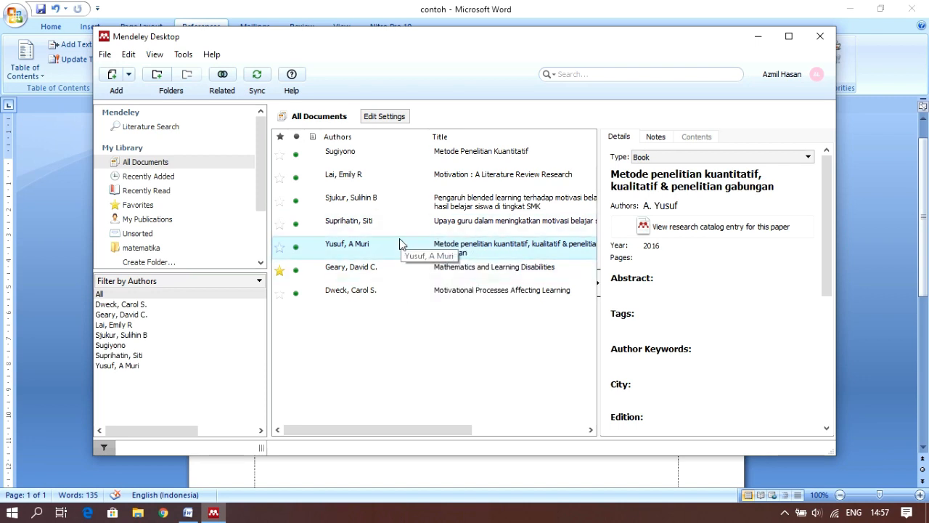
# Search Mendeley Desktop's online literature catalog for "education"
pyautogui.click(143, 128)
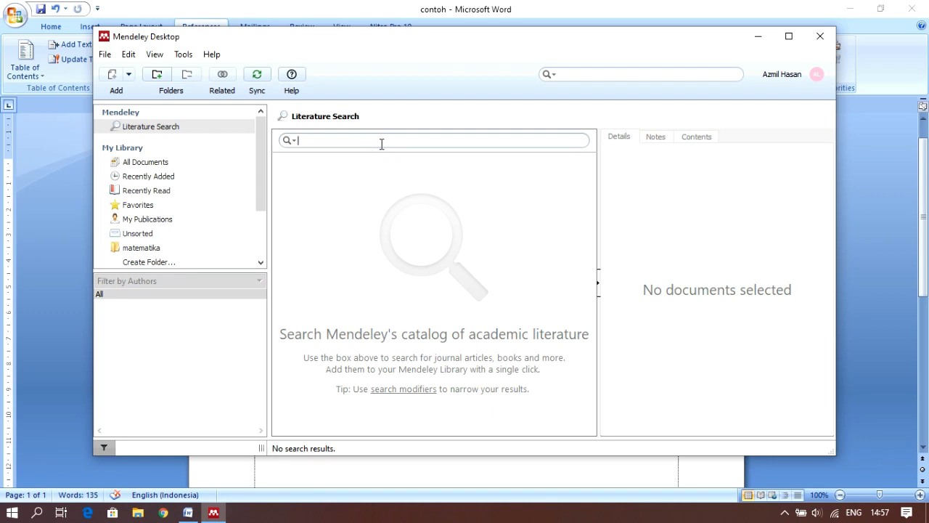
pyautogui.write('d')
pyautogui.press('BackSpace')
pyautogui.write('education')
pyautogui.press('Return')
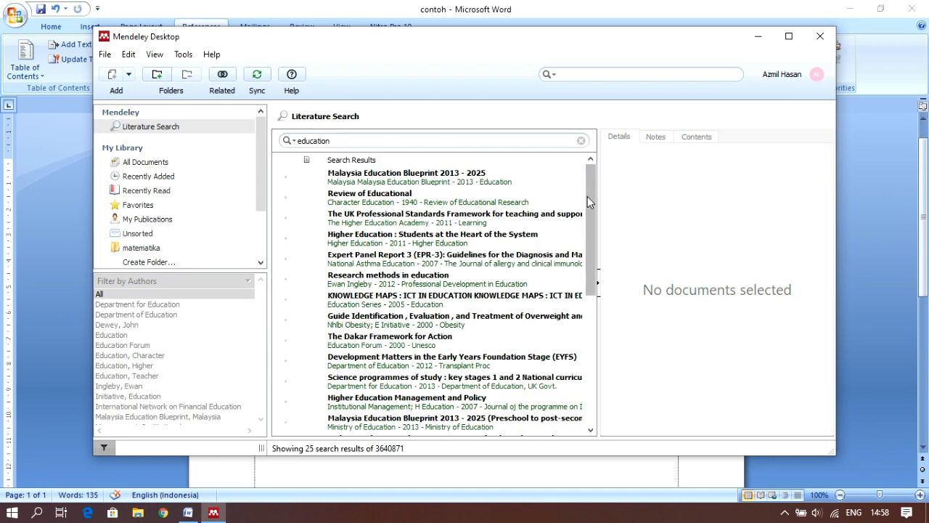
# Add the 2005 article "KNOWLEDGE MAPS : ICT IN EDUCATION" from the search results to the library and select it among all documents
pyautogui.moveTo(588, 194); pyautogui.dragTo(589, 196)
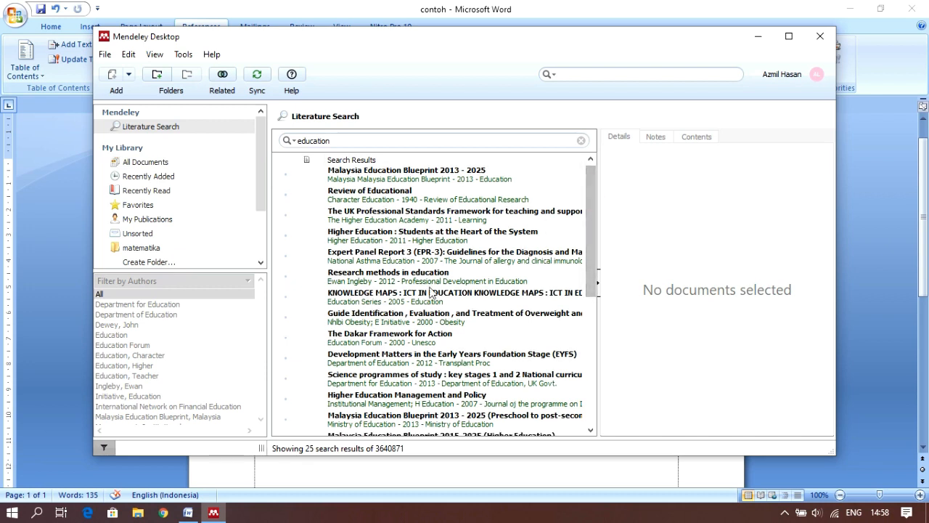
pyautogui.click(351, 300)
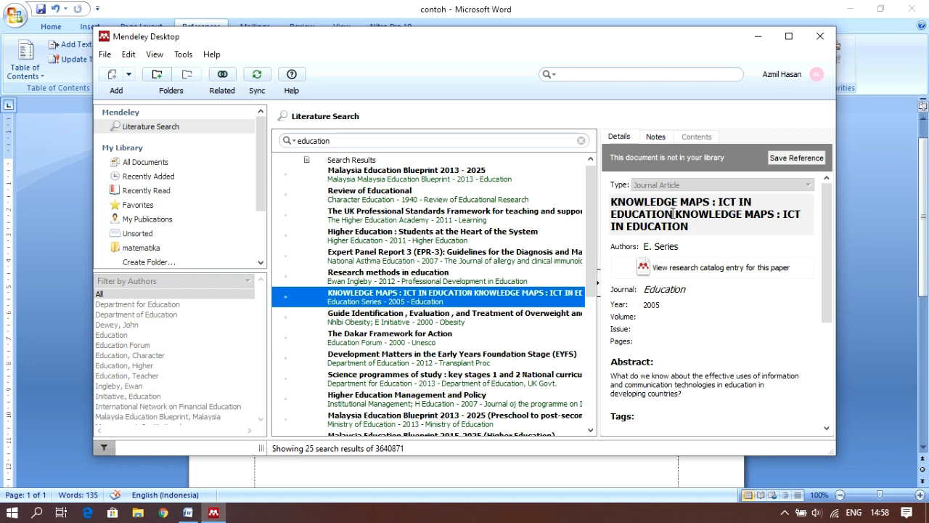
pyautogui.click(285, 299)
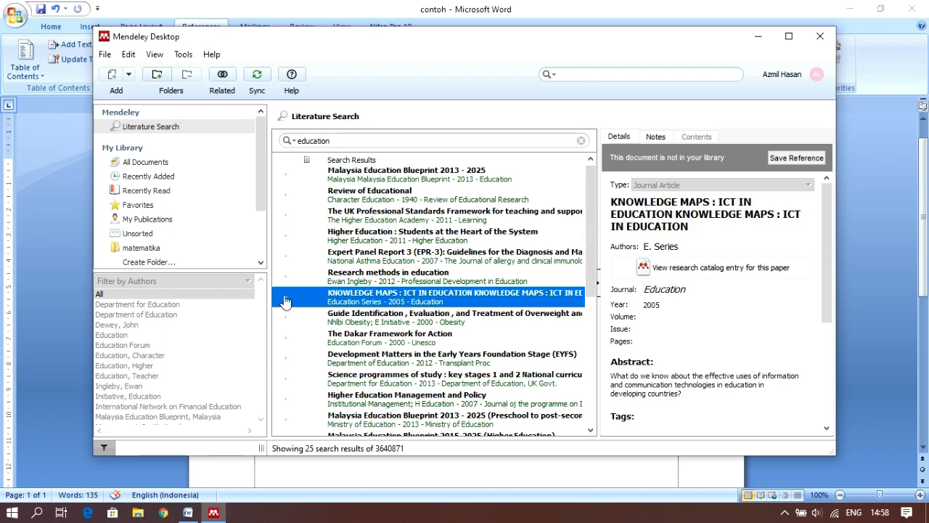
pyautogui.click(149, 163)
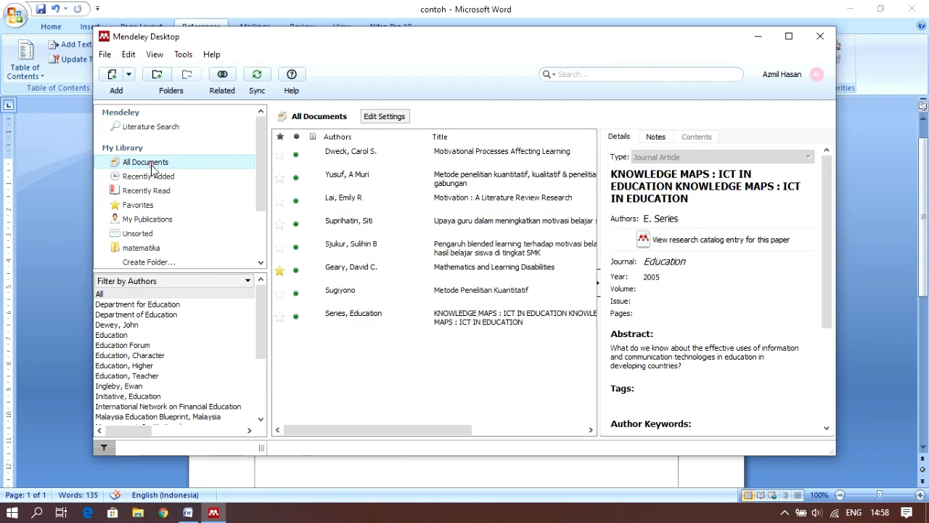
pyautogui.click(460, 327)
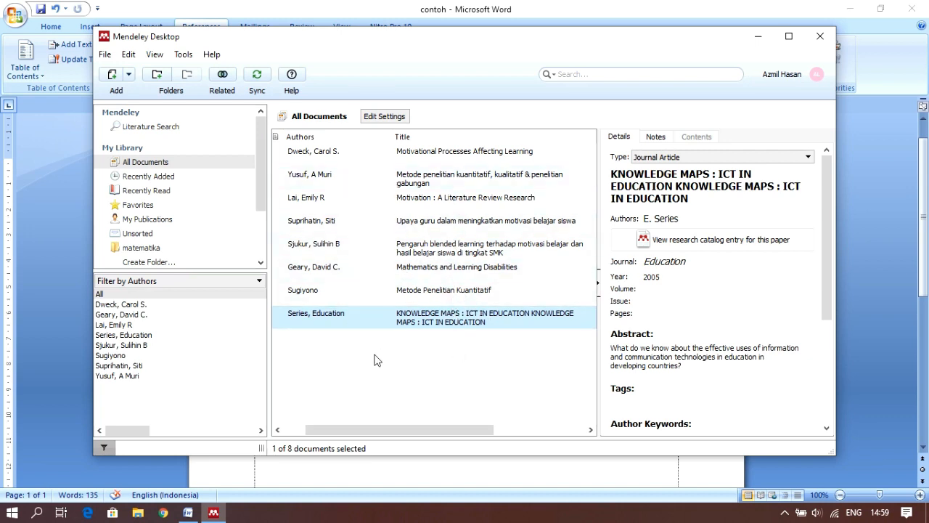
# Back in Word, cite the "KNOWLEDGE MAPS : ICT IN EDUCATION" article from the Mendeley library at the end of the first paragraph
pyautogui.click(326, 479)
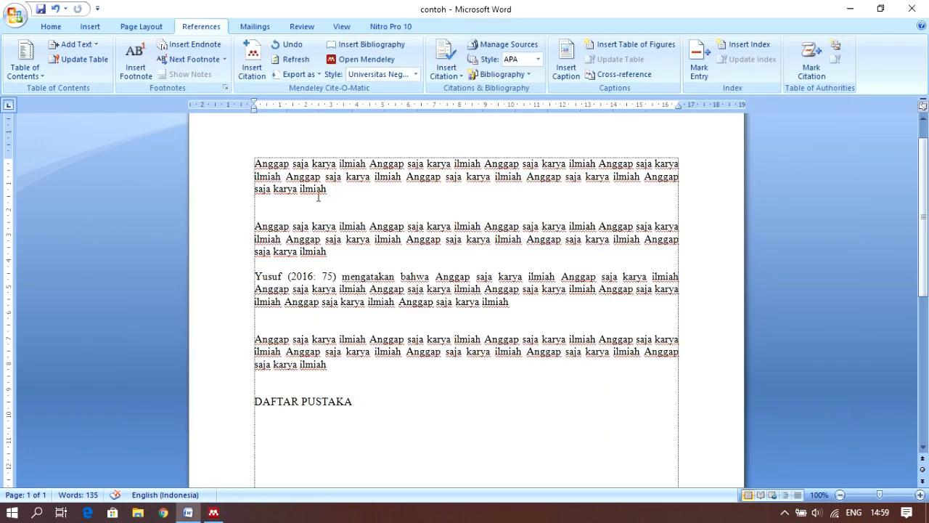
pyautogui.moveTo(256, 163); pyautogui.dragTo(330, 189)
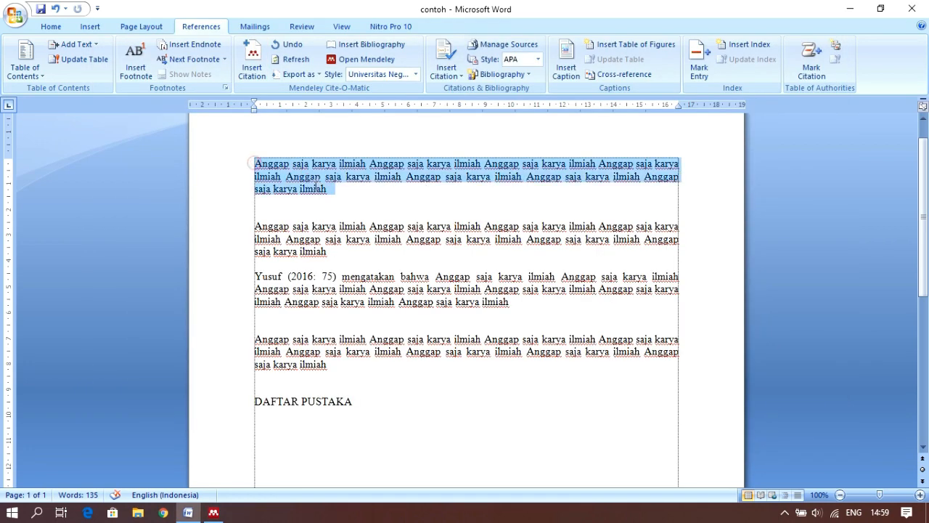
pyautogui.click(346, 198)
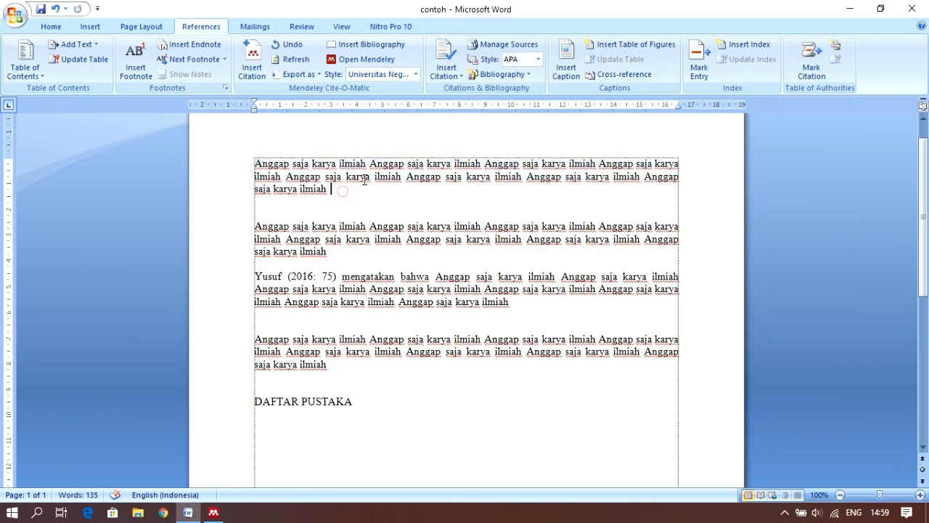
pyautogui.click(250, 72)
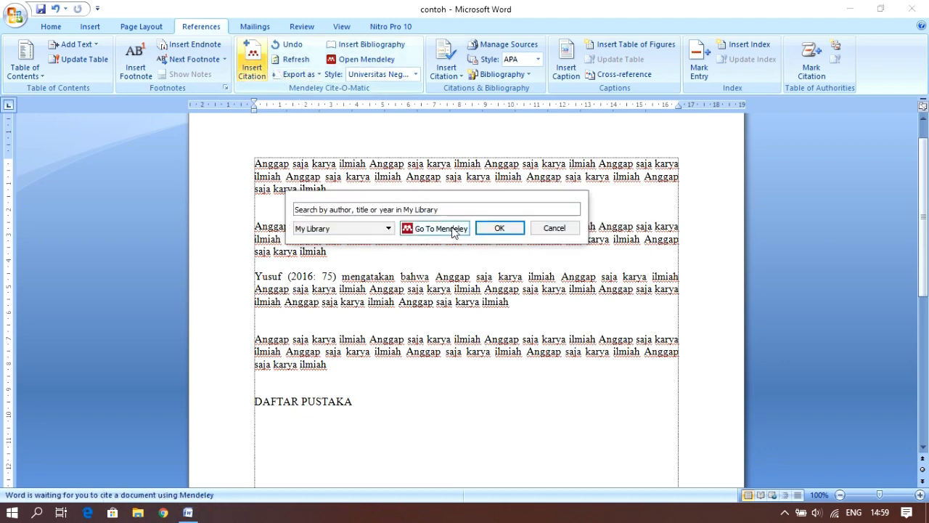
pyautogui.click(447, 228)
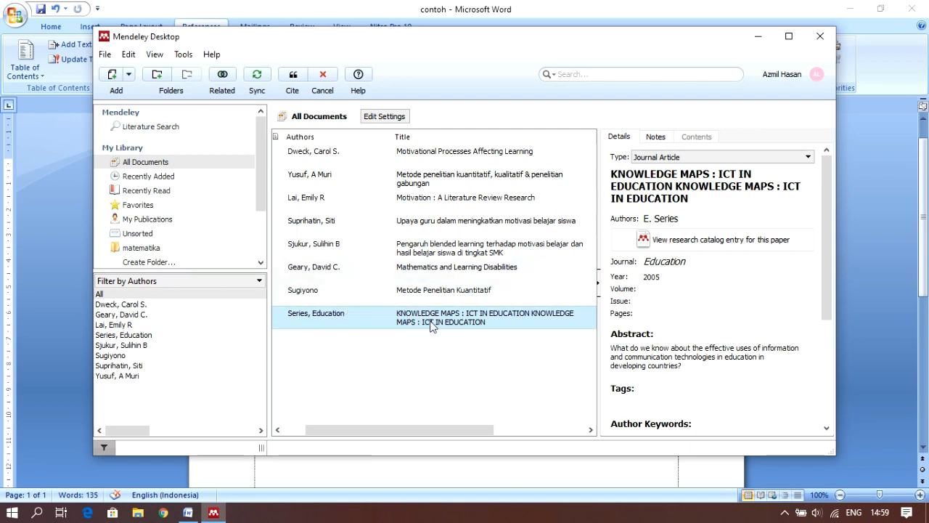
pyautogui.click(293, 74)
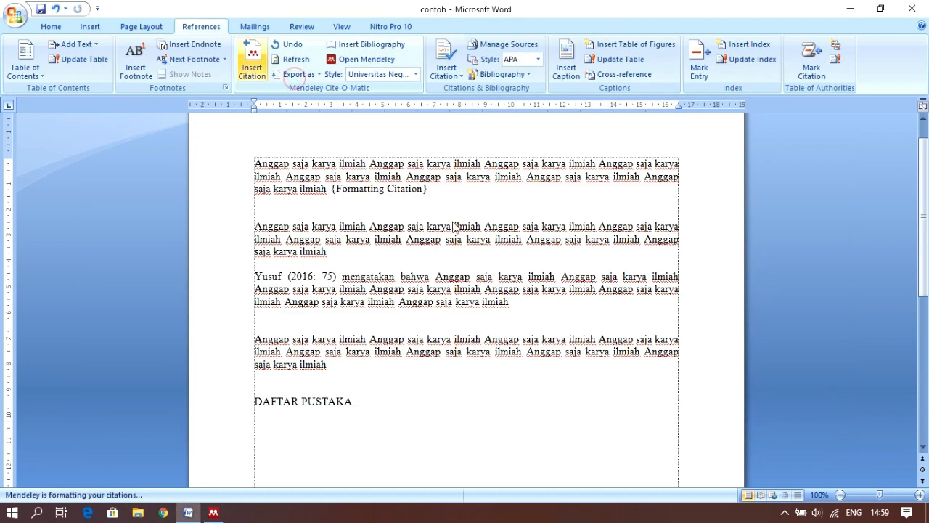
# Cite the article "Motivational Processes Affecting Learning" from the Mendeley library at the end of the second paragraph
pyautogui.click(336, 251)
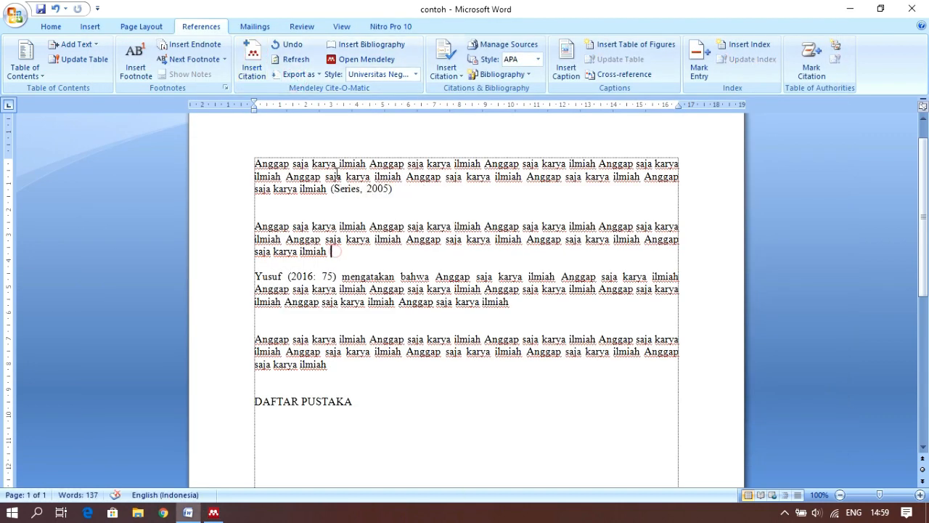
pyautogui.click(252, 75)
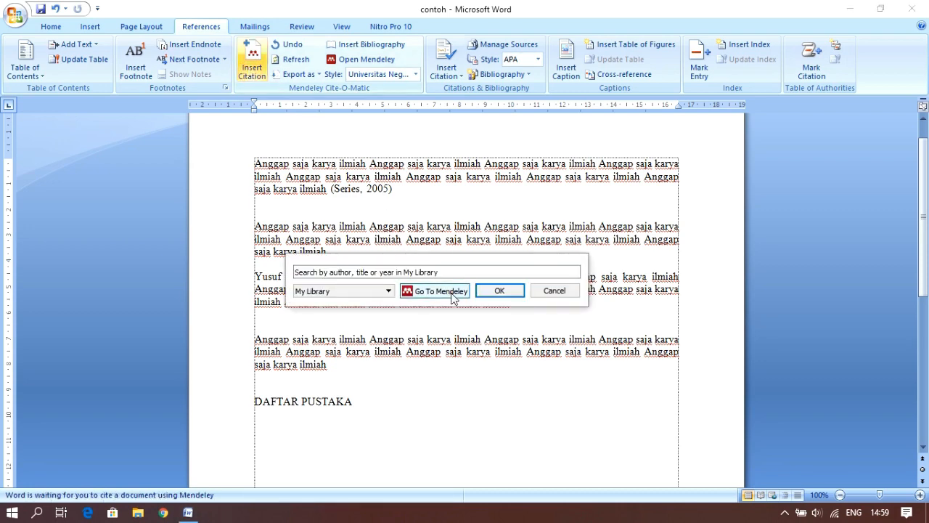
pyautogui.click(434, 288)
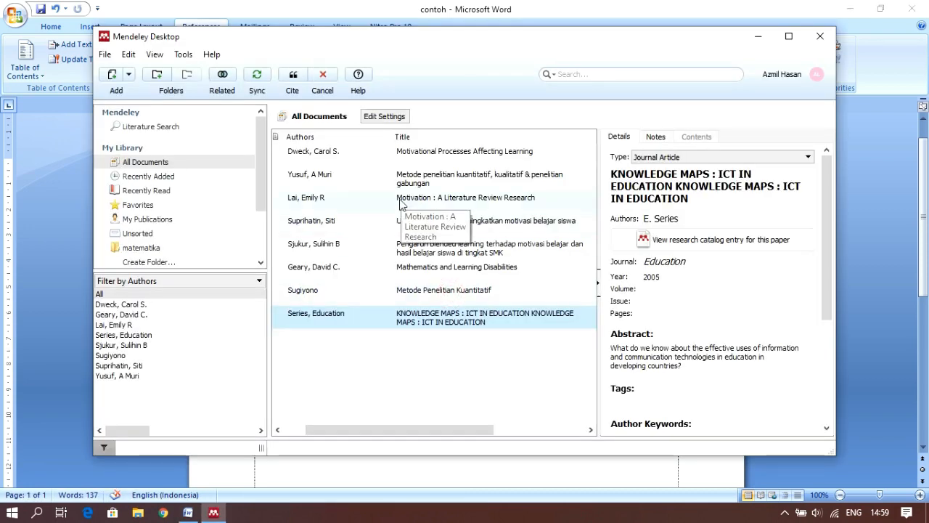
pyautogui.click(405, 155)
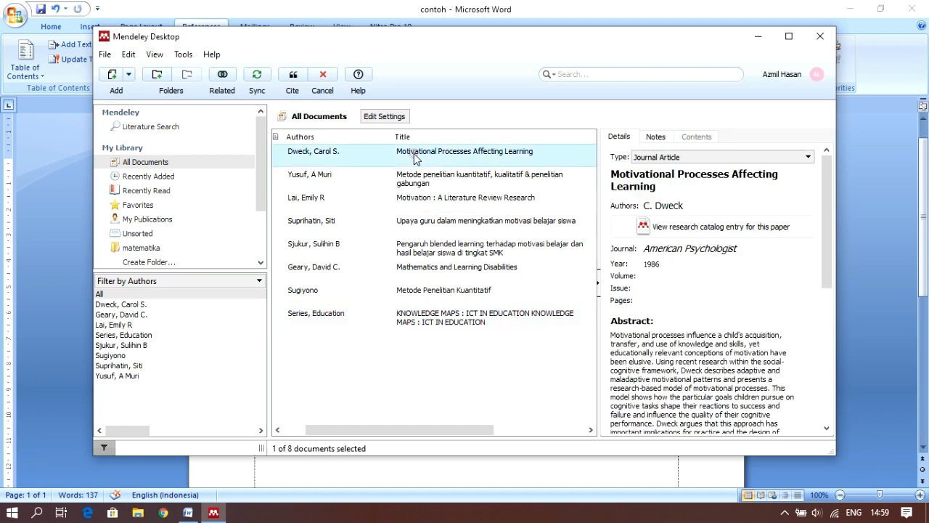
pyautogui.click(296, 78)
pyautogui.click(273, 276)
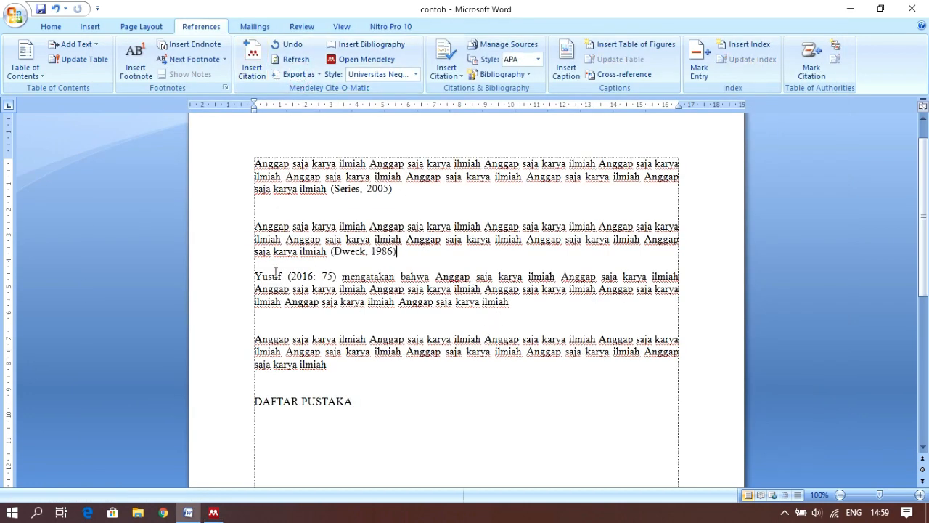
pyautogui.click(312, 275)
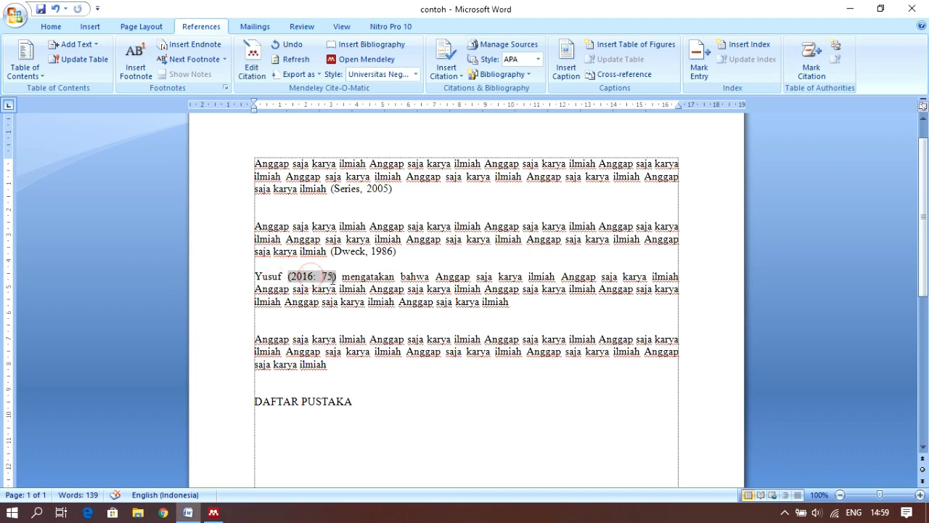
# Cite the book "Metode Penelitian Kuantitatif" from the Mendeley library at the end of the last paragraph above DAFTAR PUSTAKA
pyautogui.click(332, 364)
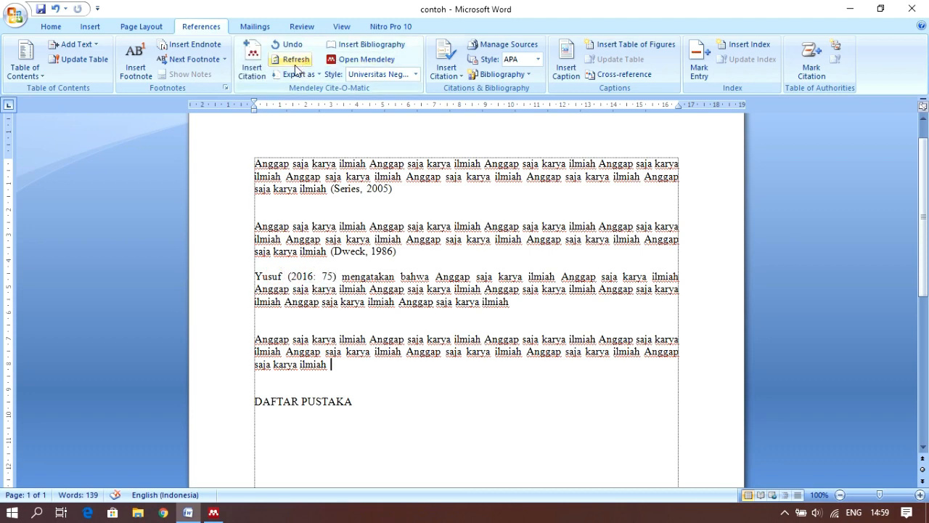
pyautogui.click(253, 73)
pyautogui.click(445, 404)
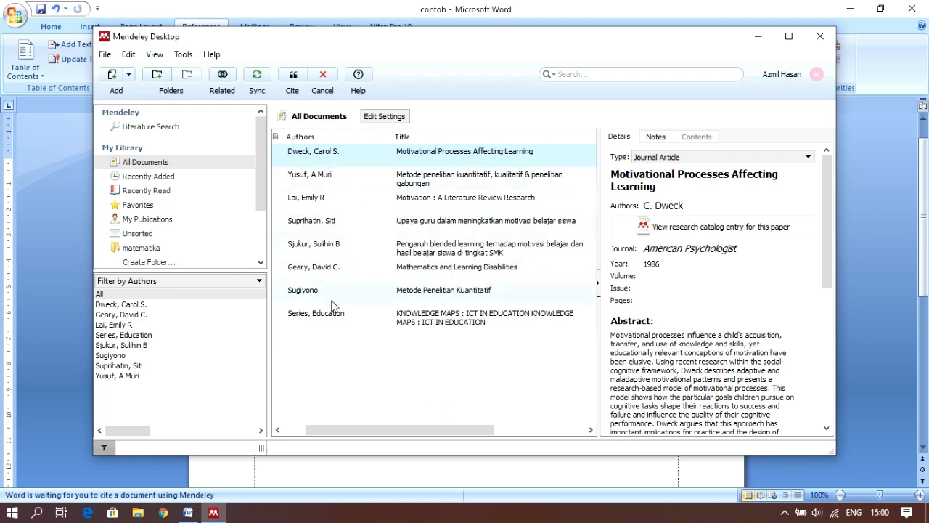
pyautogui.click(434, 291)
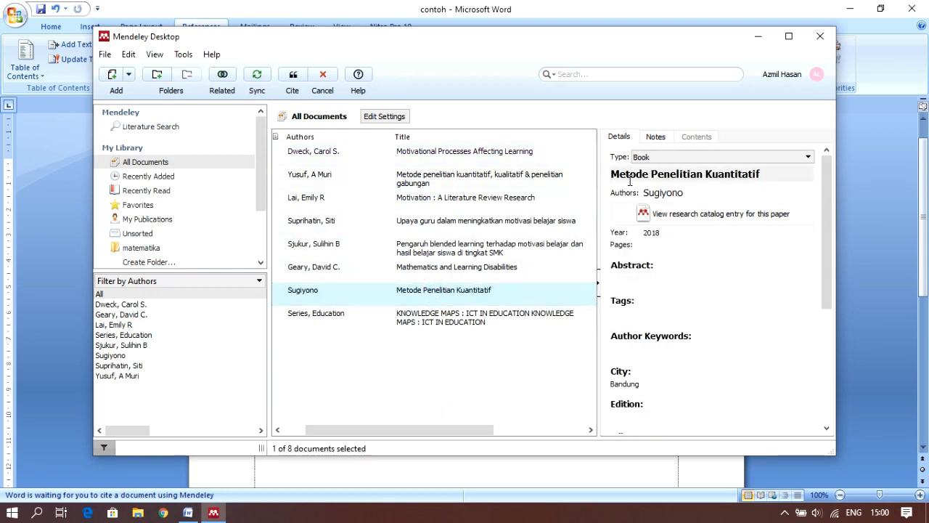
pyautogui.click(292, 76)
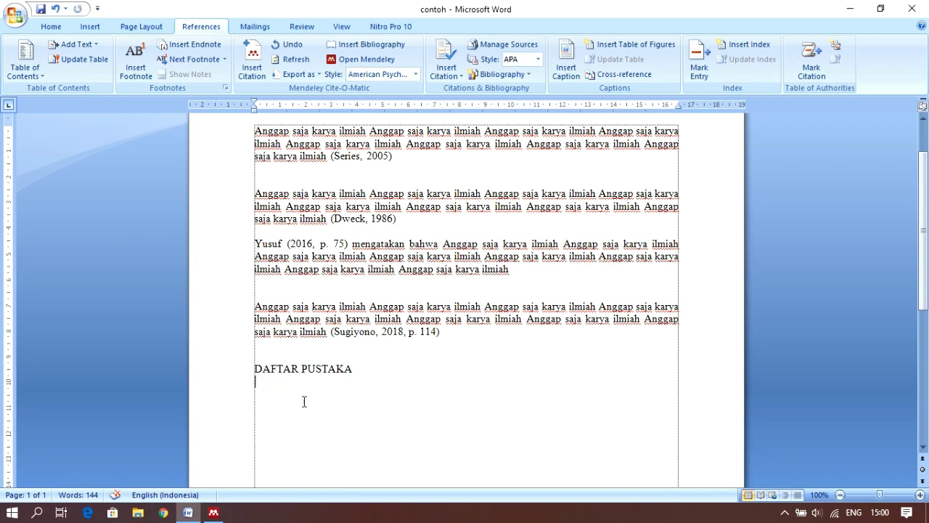
# Insert the Mendeley bibliography below the DAFTAR PUSTAKA heading and review the title capitalization of its 2005 and 2016 entries
pyautogui.click(336, 415)
pyautogui.click(355, 45)
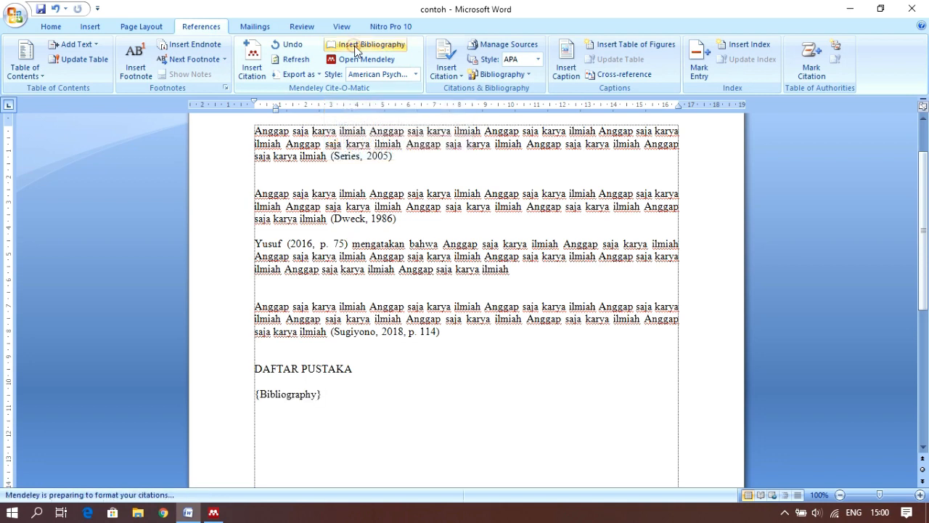
pyautogui.scroll(-2, 638, 344)
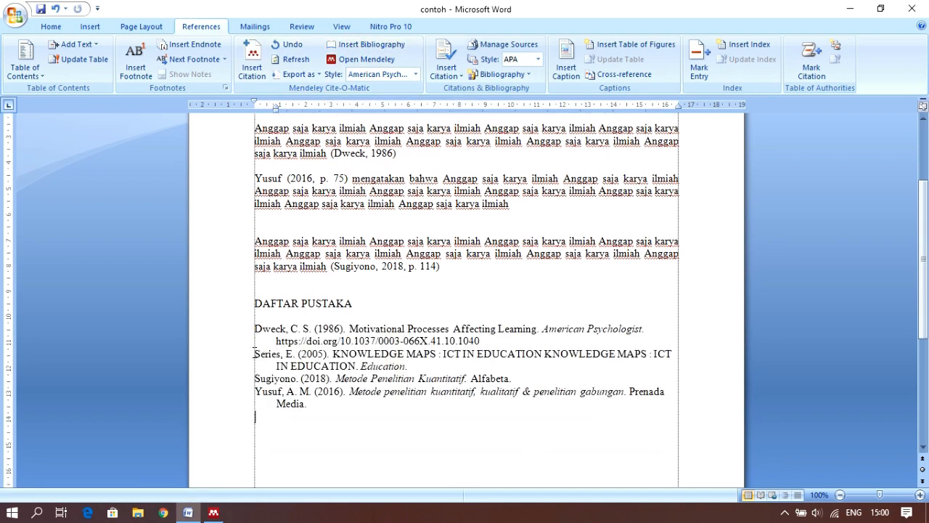
pyautogui.moveTo(253, 354); pyautogui.dragTo(411, 367)
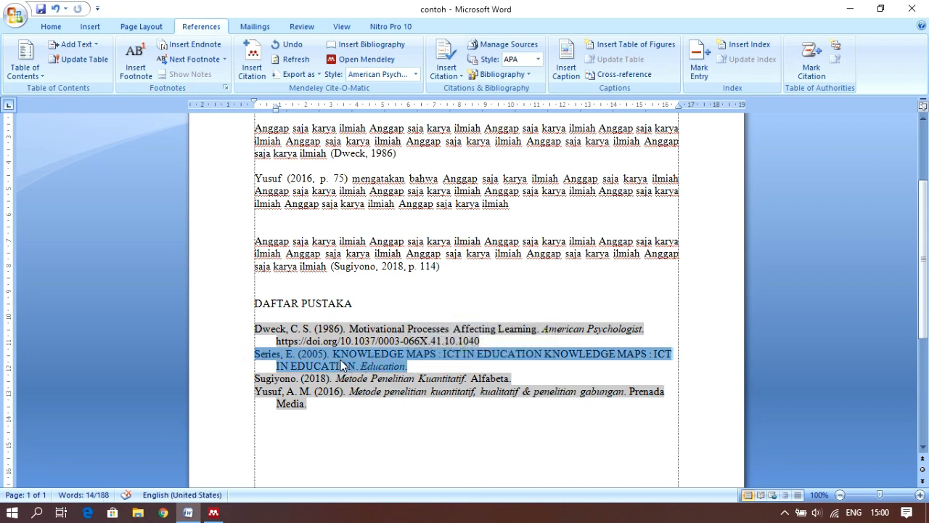
pyautogui.click(436, 427)
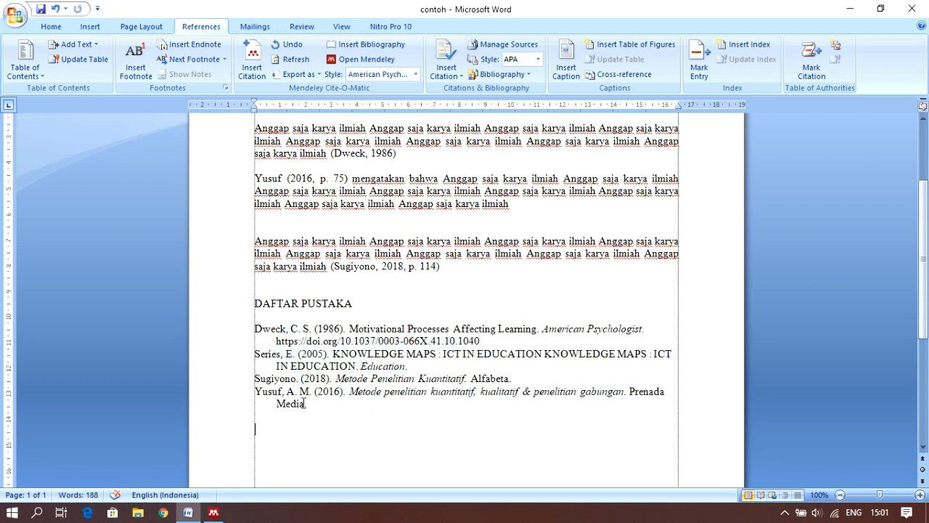
pyautogui.moveTo(258, 390); pyautogui.dragTo(311, 403)
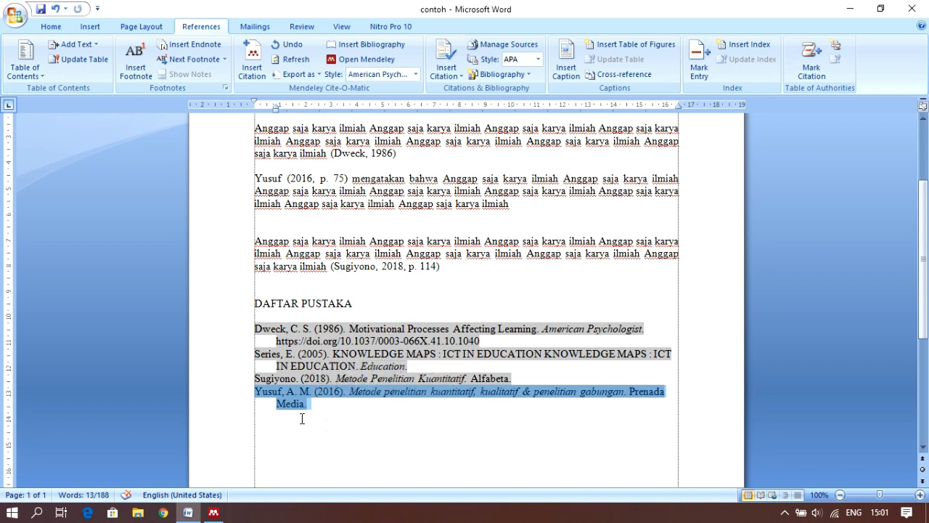
pyautogui.click(269, 424)
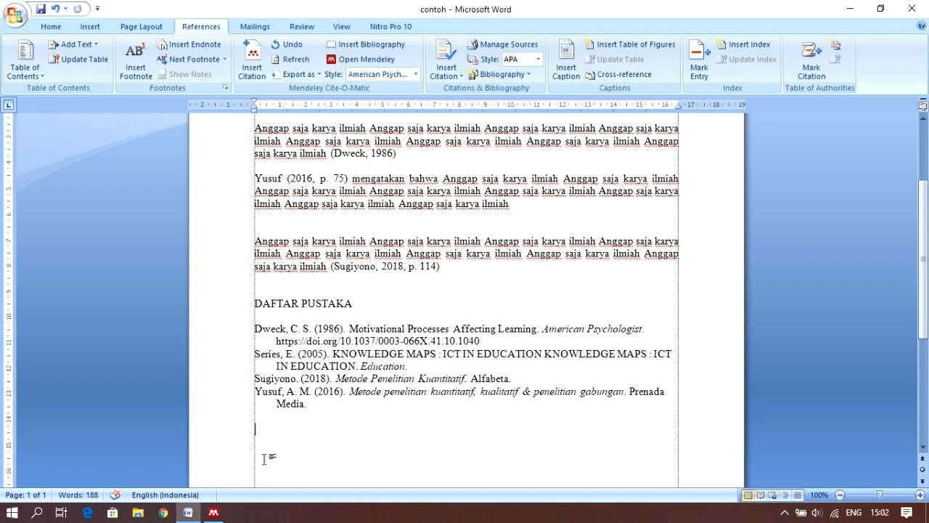
# Switch to Mendeley Desktop and recapitalize the 2016 book's title as "Metode Penelitian Kuantitatif, Kualitatif & Penelitian Gabungan"
pyautogui.click(213, 514)
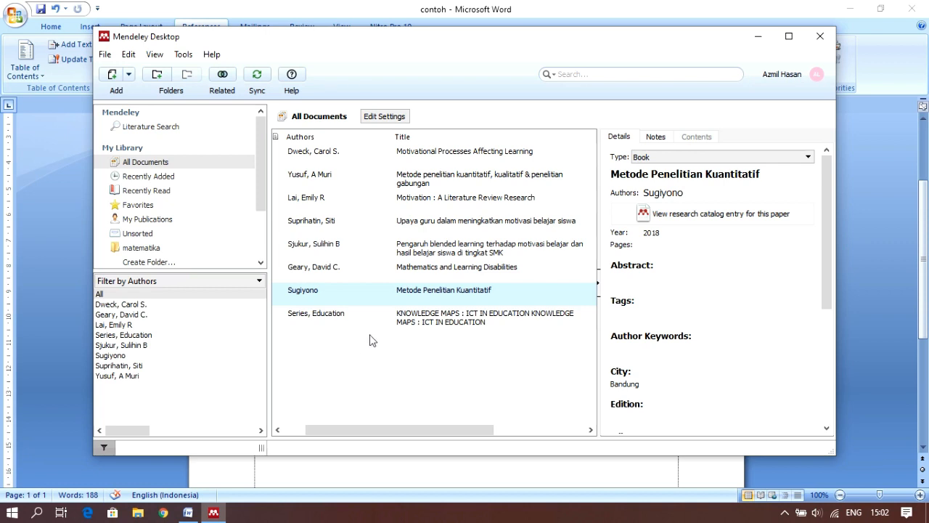
pyautogui.click(405, 179)
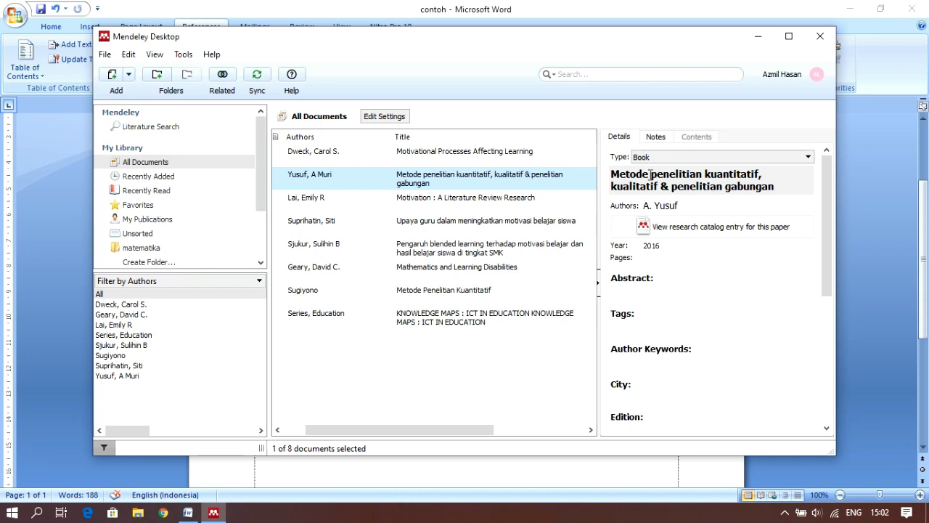
pyautogui.click(650, 174)
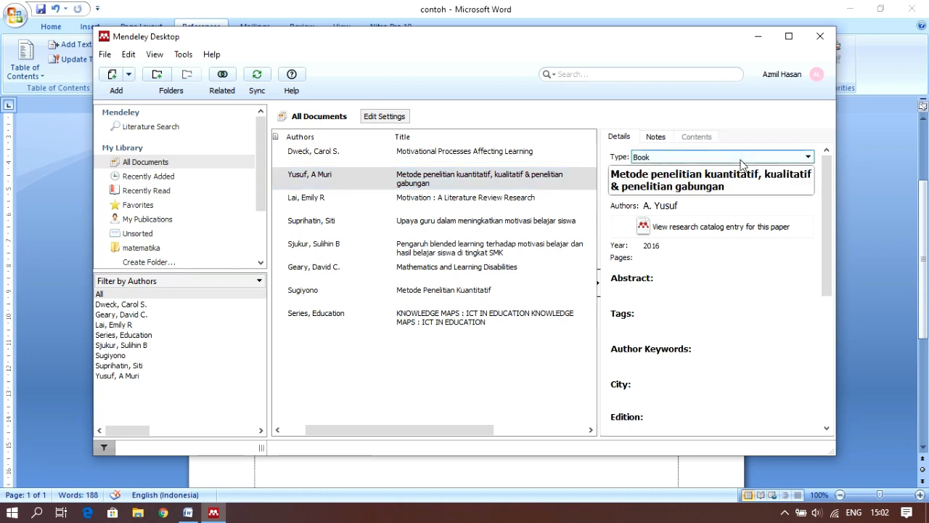
pyautogui.press('Delete')
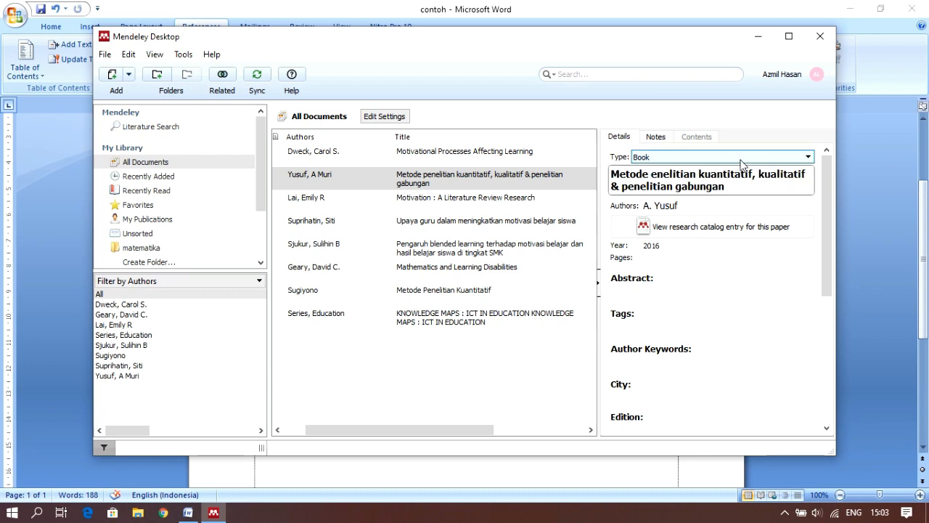
pyautogui.write('P')
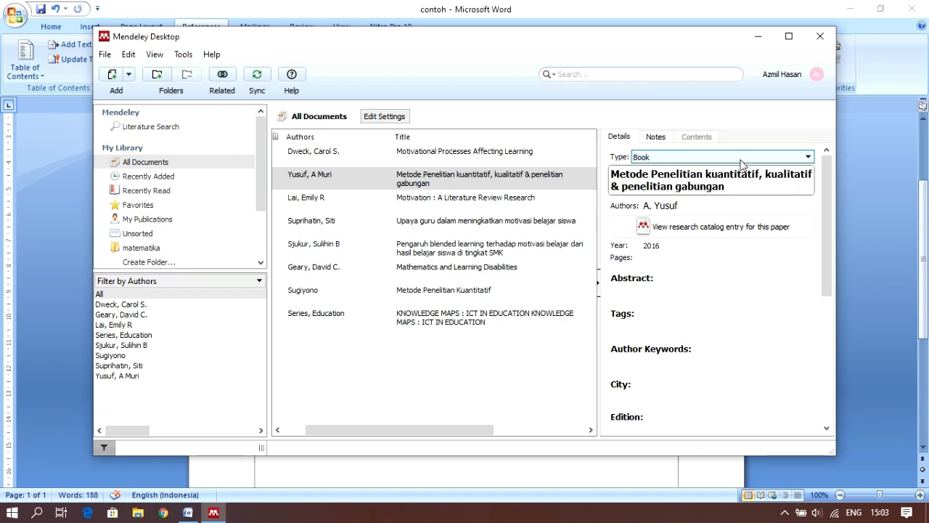
pyautogui.click(617, 186)
pyautogui.press('BackSpace')
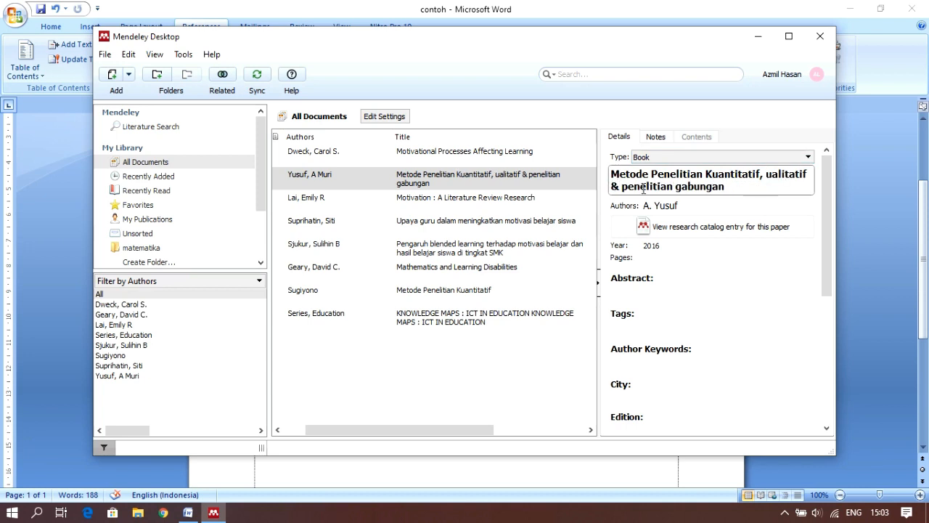
pyautogui.write('K')
pyautogui.click(678, 185)
pyautogui.press('BackSpace')
pyautogui.write('P')
pyautogui.click(733, 187)
pyautogui.press('BackSpace')
pyautogui.write('G')
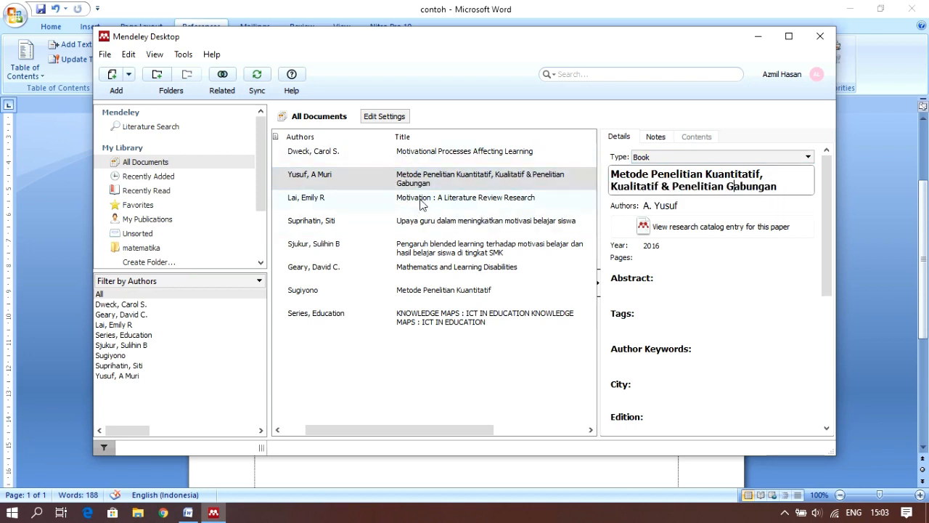
pyautogui.click(369, 155)
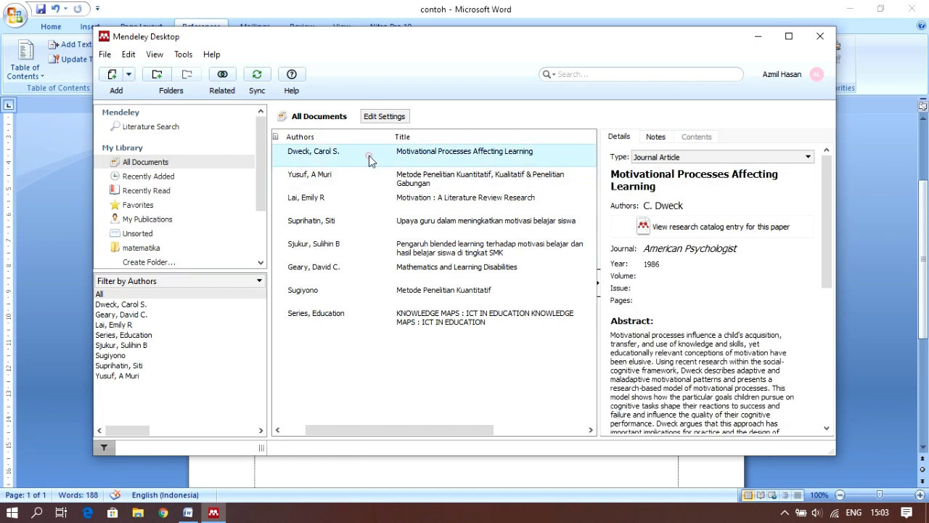
pyautogui.click(418, 188)
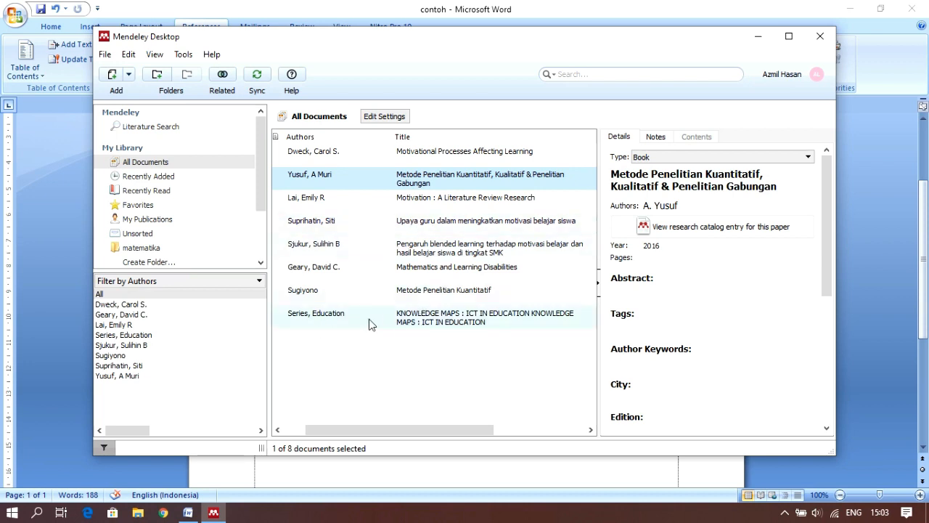
# Retitle the 2005 "KNOWLEDGE MAPS" article as "Knowledge Maps: ICT Education Knowledge Maps: ICT in Education", removing the leftover uppercase text
pyautogui.click(402, 320)
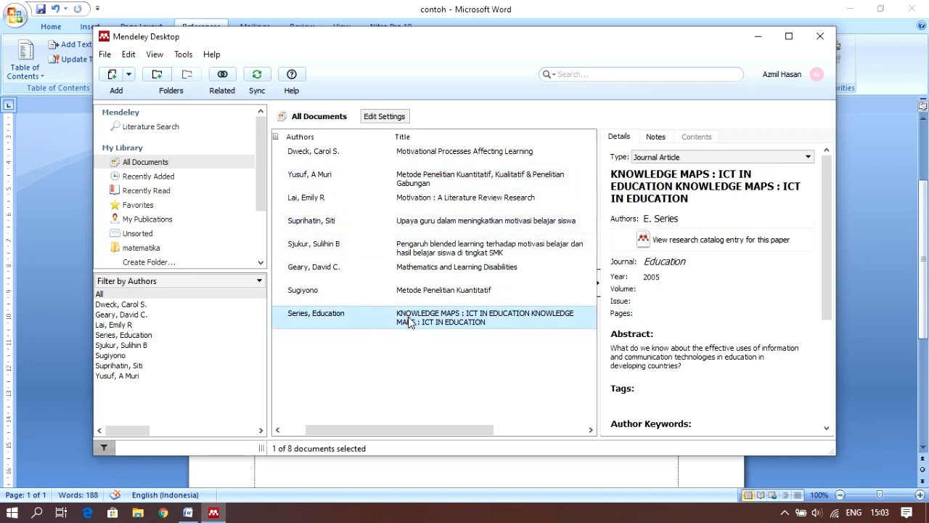
pyautogui.click(621, 174)
pyautogui.write('no')
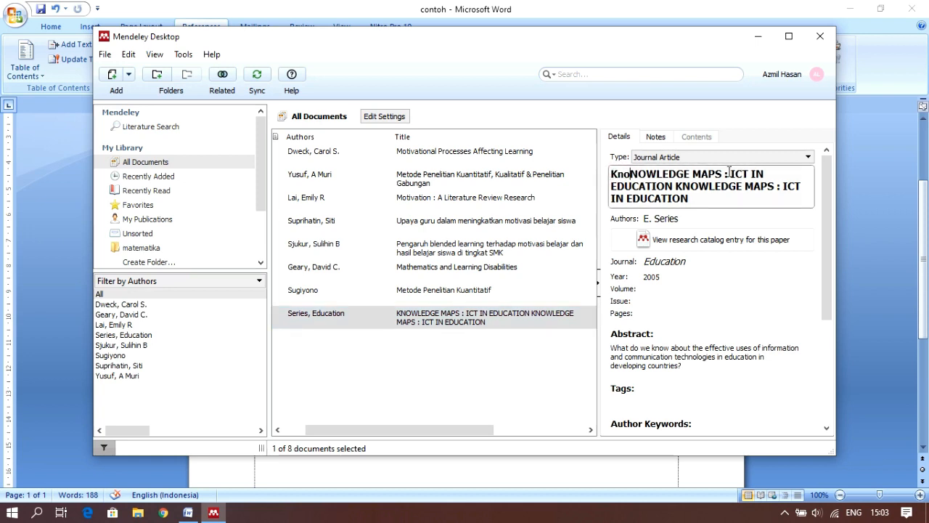
pyautogui.write('wledge Maps: ')
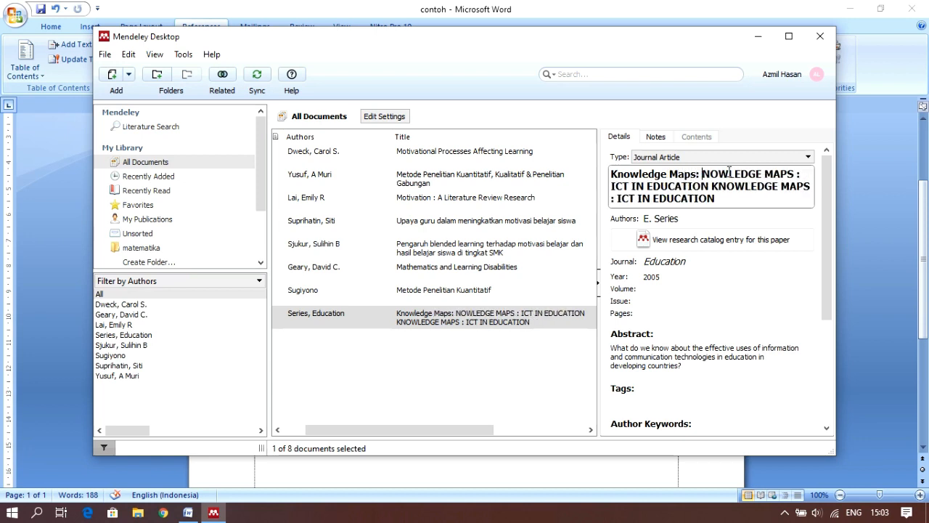
pyautogui.write('ICT Education Knowledge M')
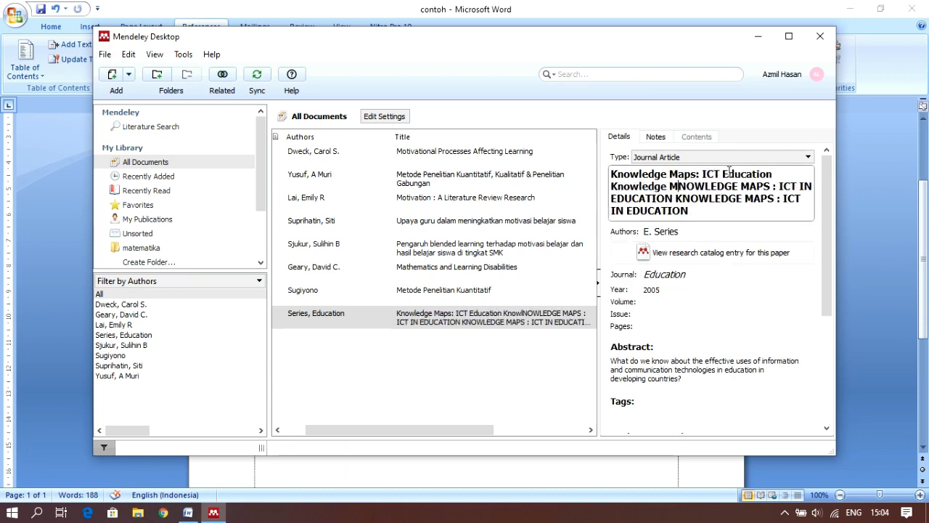
pyautogui.write('aps: ICT in ')
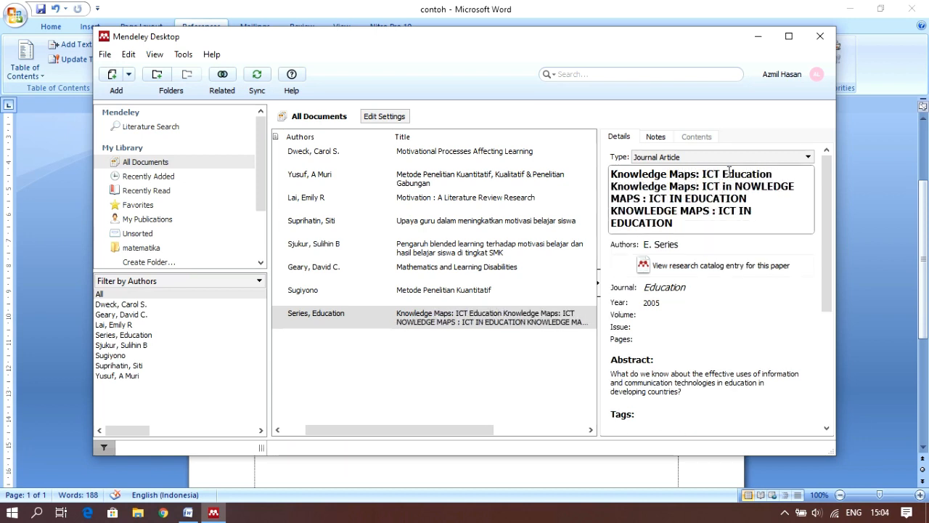
pyautogui.write('Education')
pyautogui.hotkey('ctrl', 'shift', 'End')
pyautogui.press('Delete')
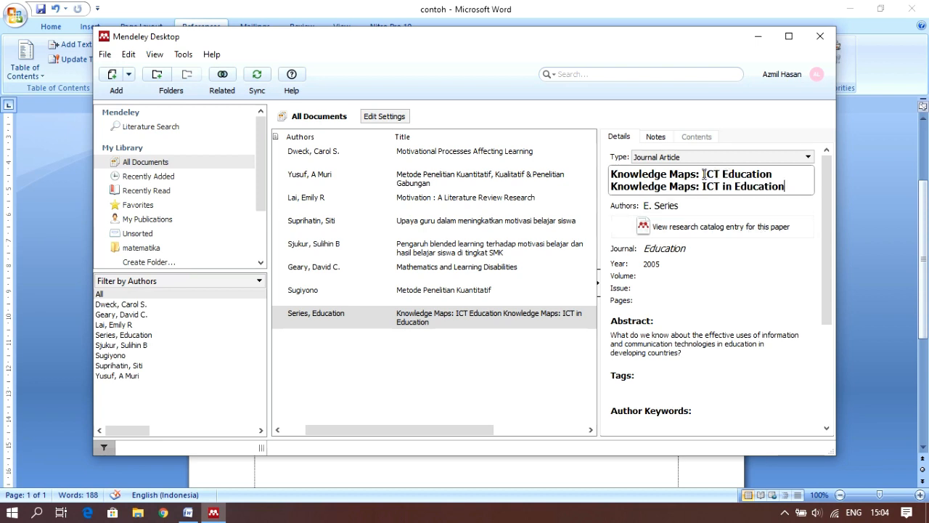
pyautogui.moveTo(703, 174); pyautogui.dragTo(720, 175)
pyautogui.click(498, 291)
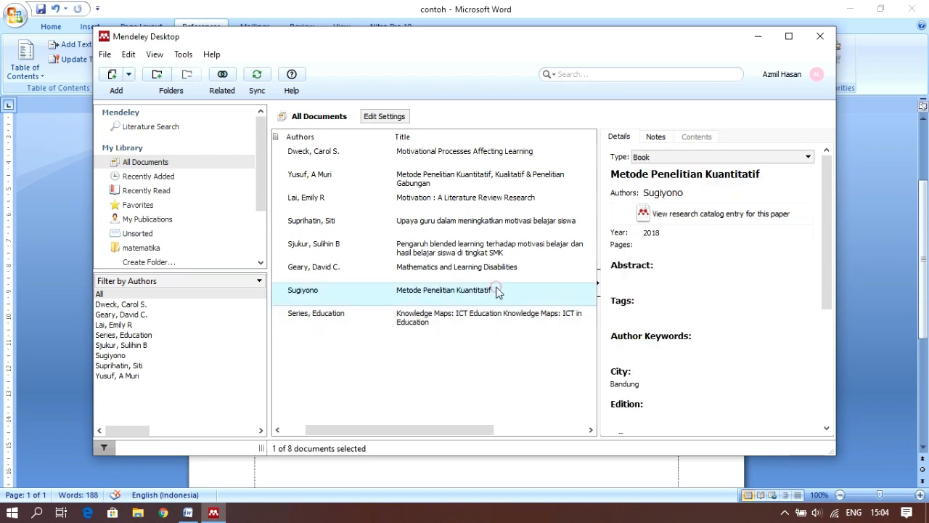
pyautogui.click(440, 323)
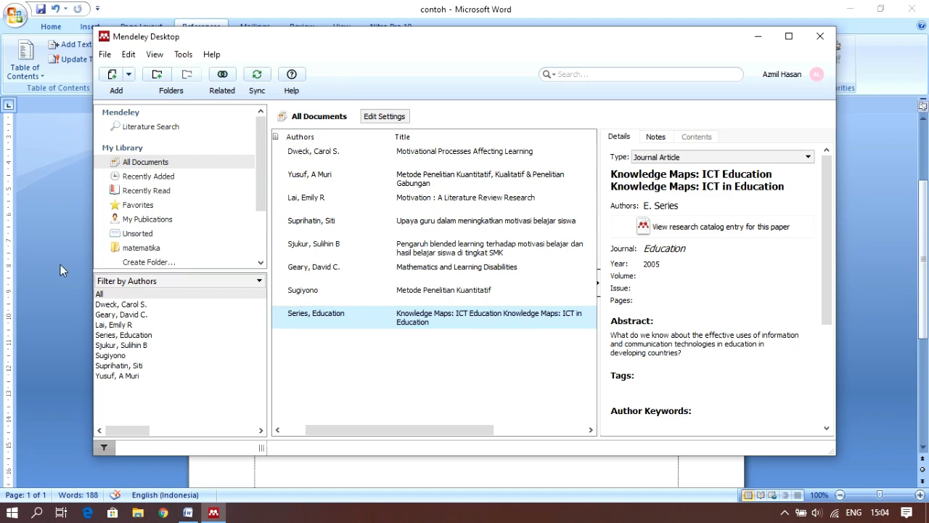
# Switch back to Word and refresh the Mendeley citations so the bibliography uses the edited titles
pyautogui.click(188, 512)
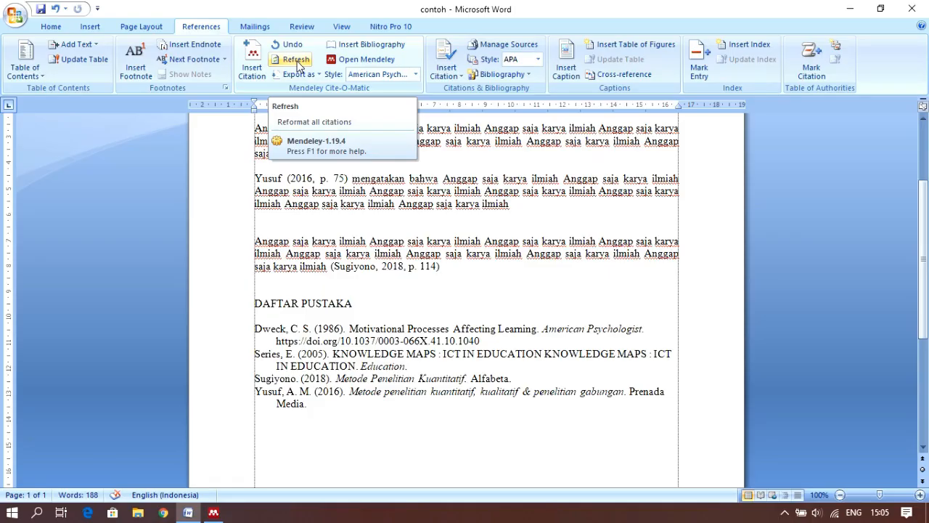
pyautogui.click(427, 161)
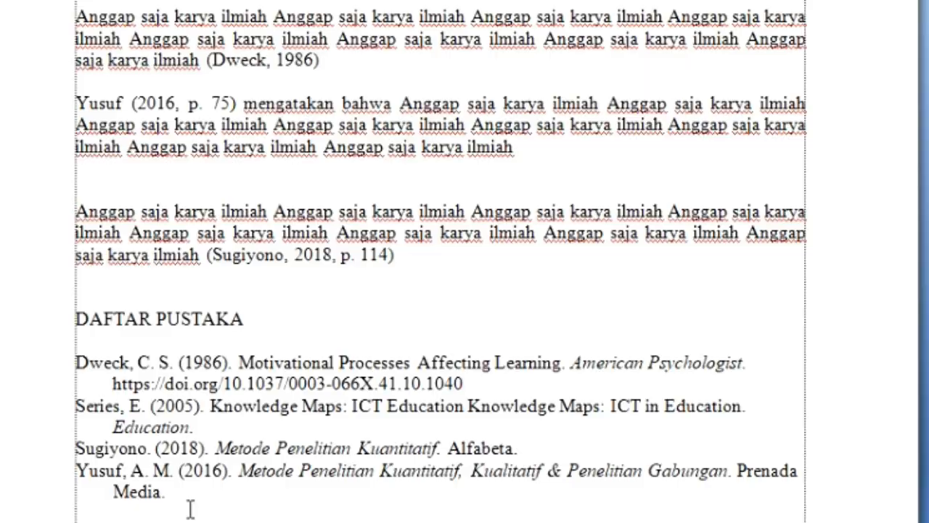
pyautogui.click(369, 417)
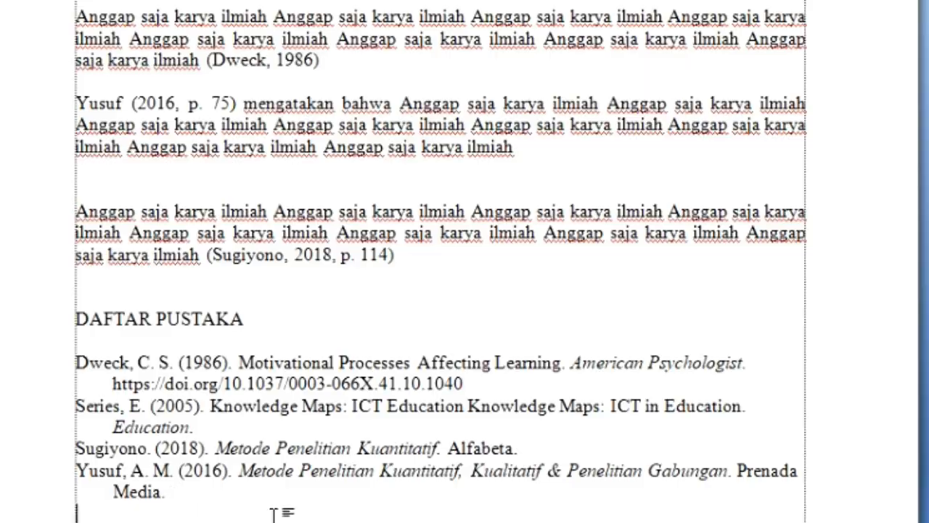